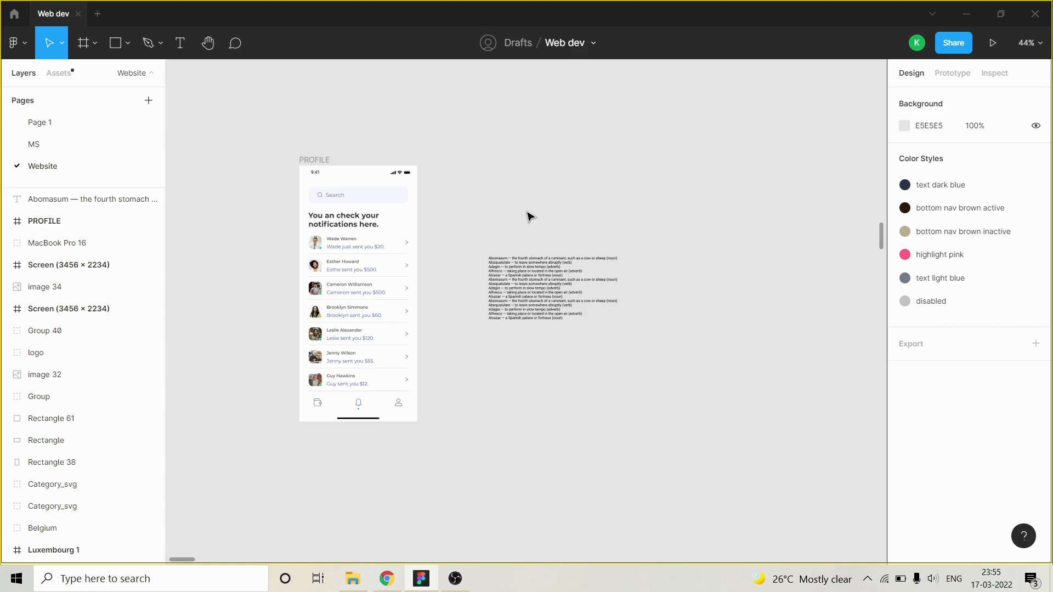
Load the PROFILE frame into the Clay Mockups 3D plugin and move the plugin window clear of the frame.
scroll(501, 209, "down", 2, "ctrl")
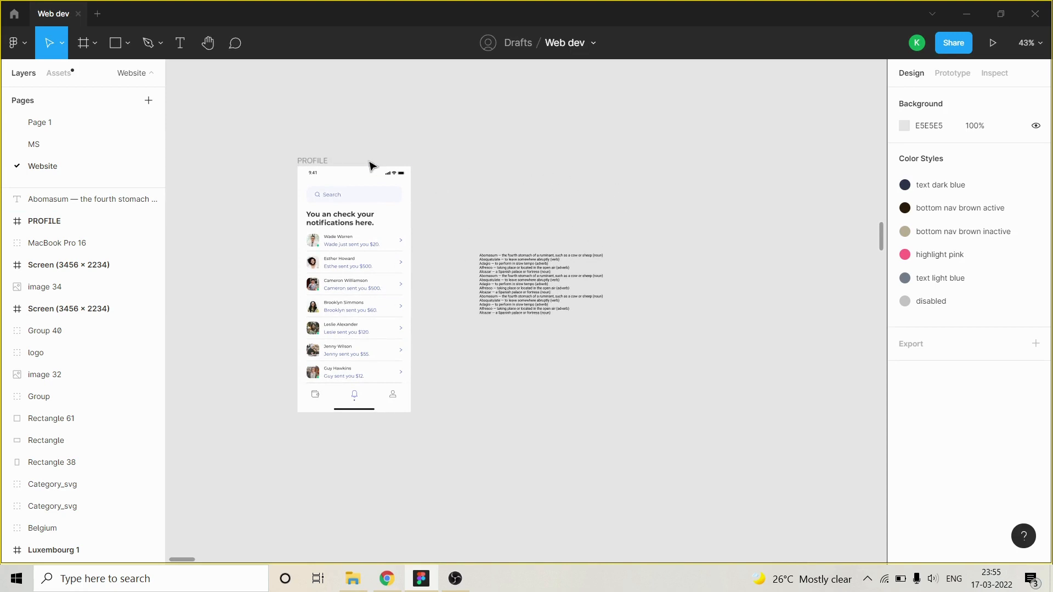
left_click(313, 162)
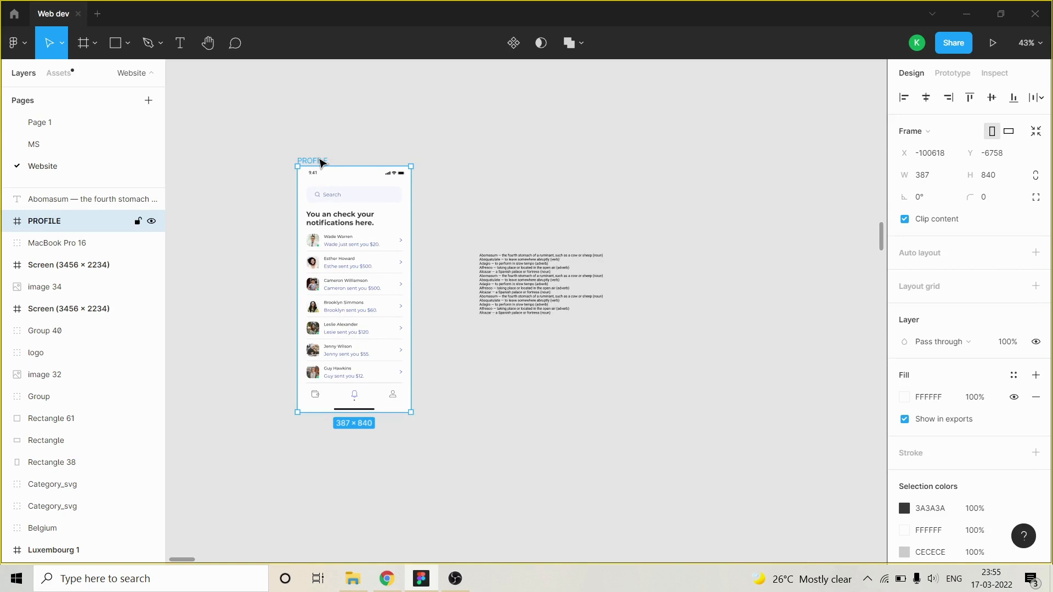
right_click(321, 162)
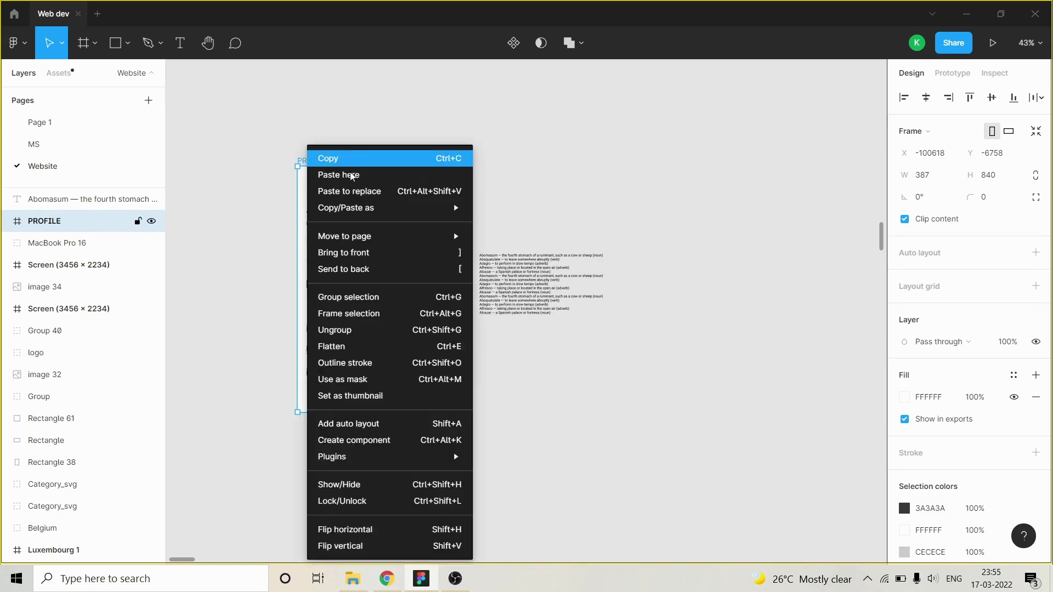
mouse_move(417, 465)
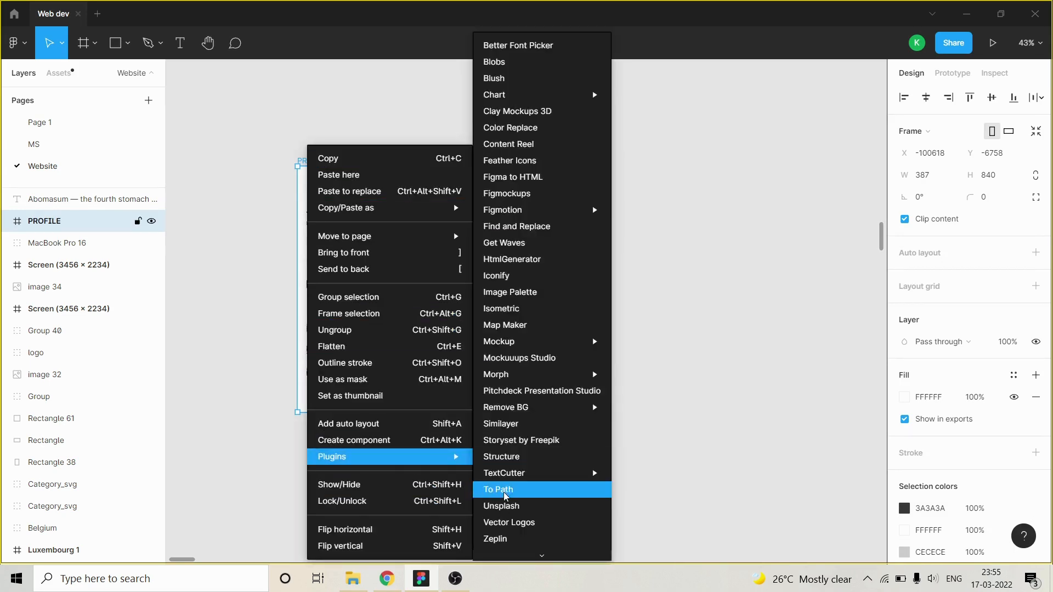
left_click(513, 113)
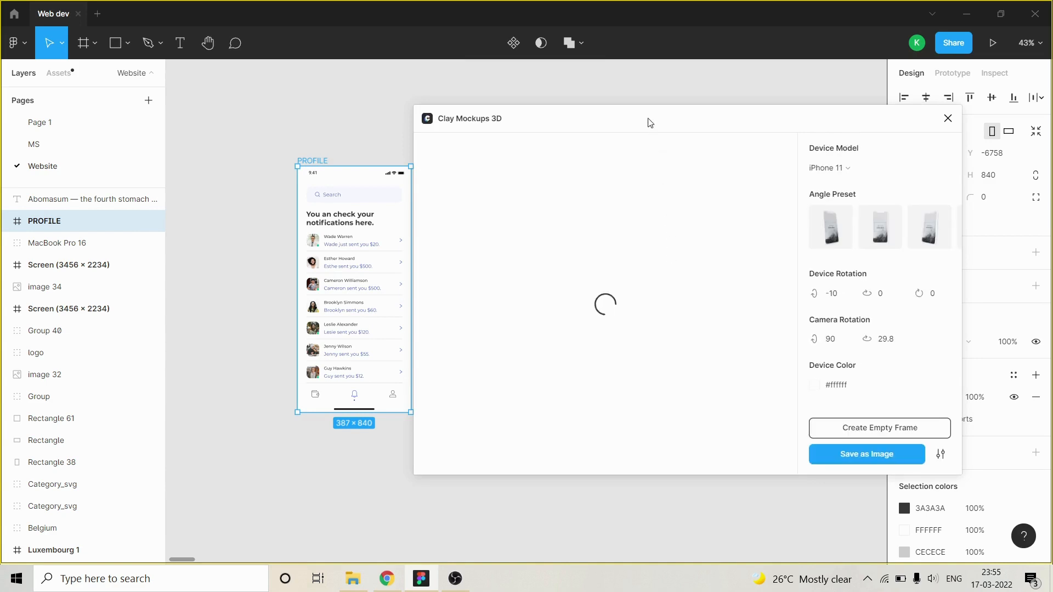
left_click_drag(639, 122, 658, 118)
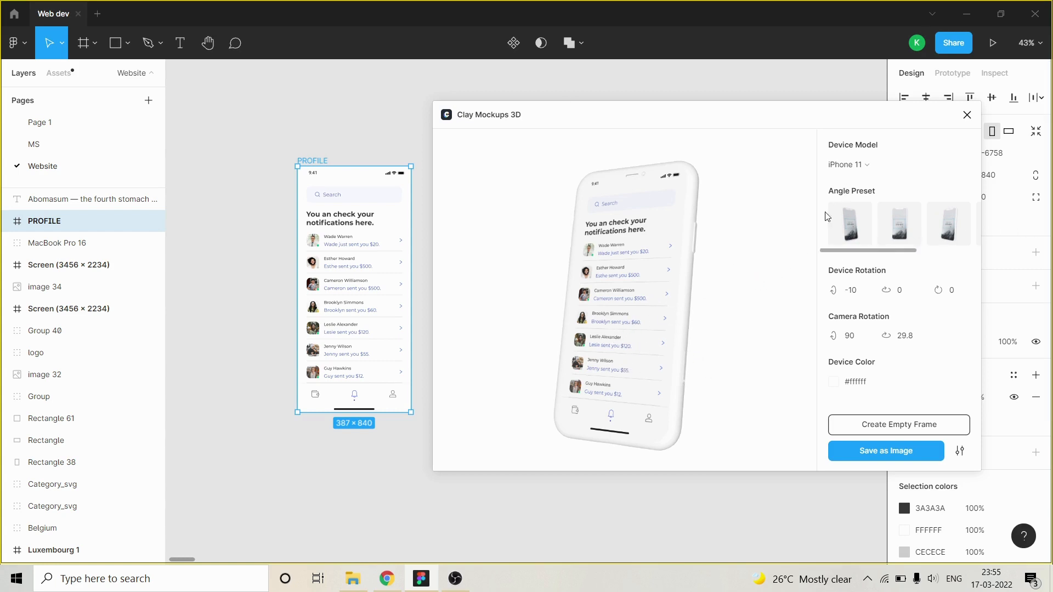
Try the Pixel 4, Qwilr and iPhone 11 device models on the mockup.
left_click(857, 170)
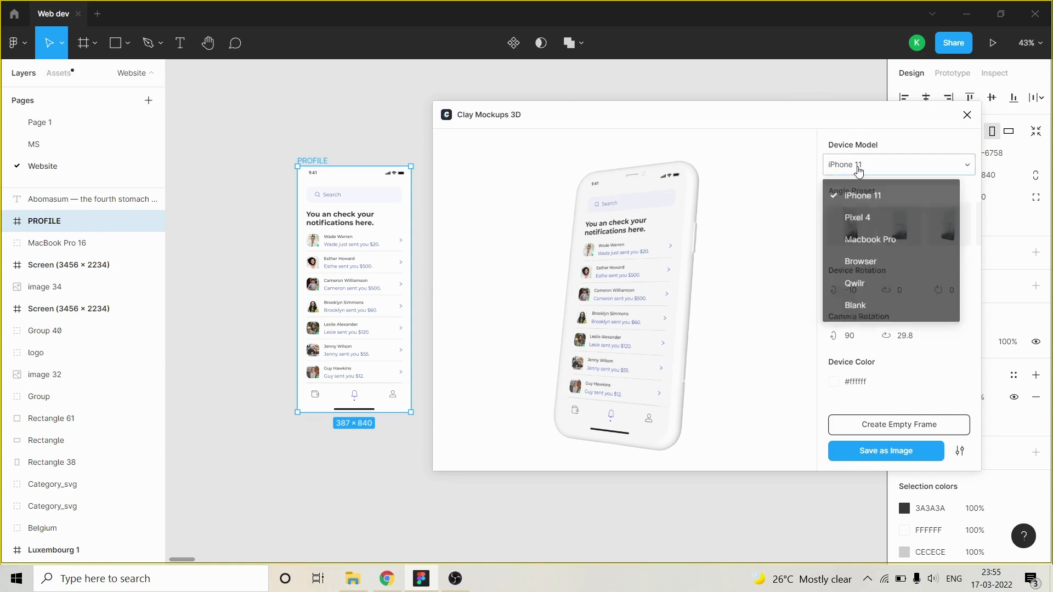
left_click(871, 227)
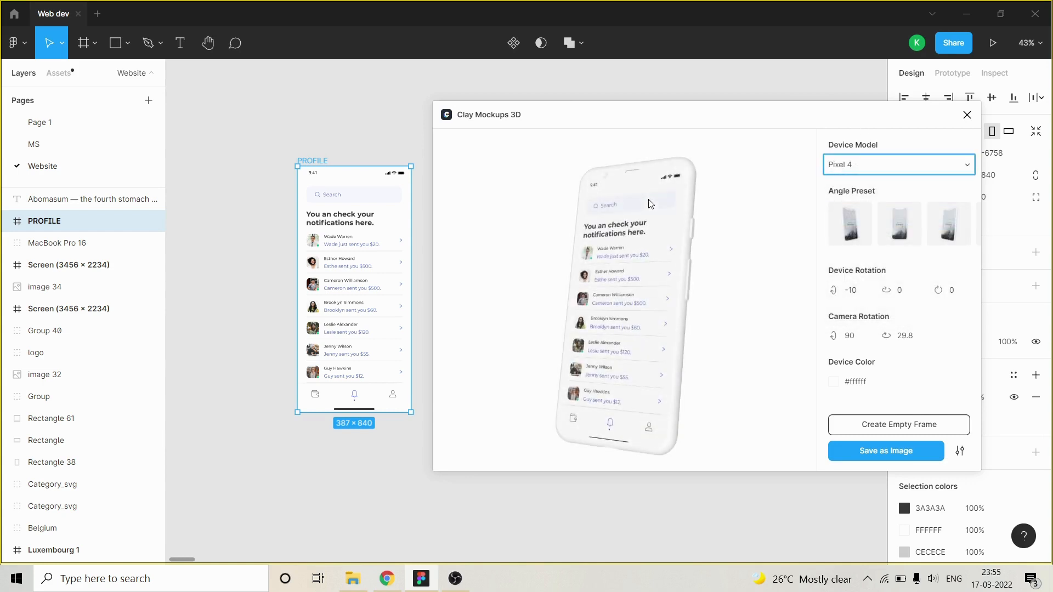
left_click(860, 171)
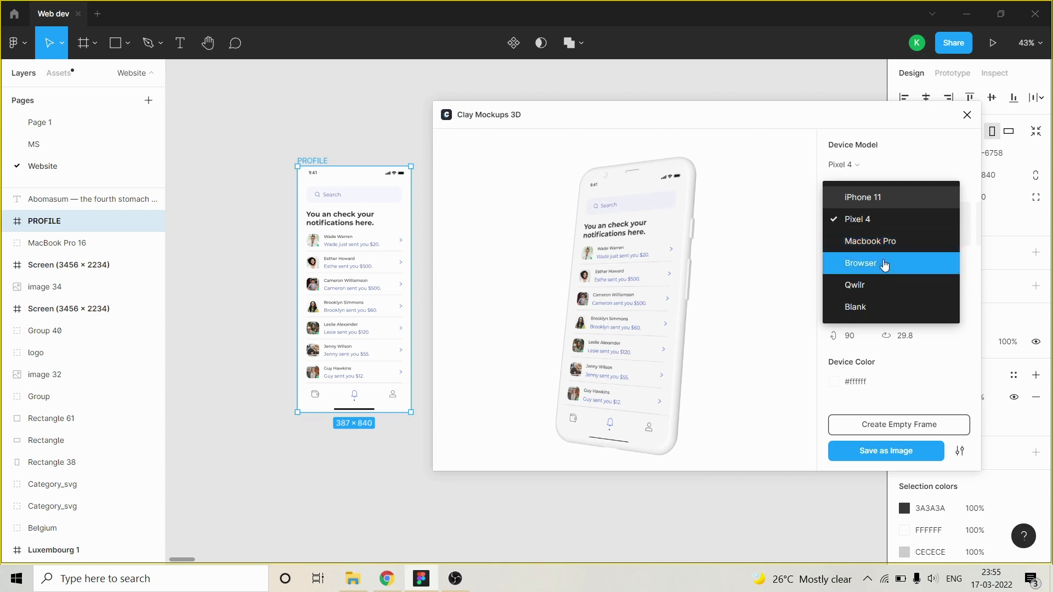
left_click(872, 286)
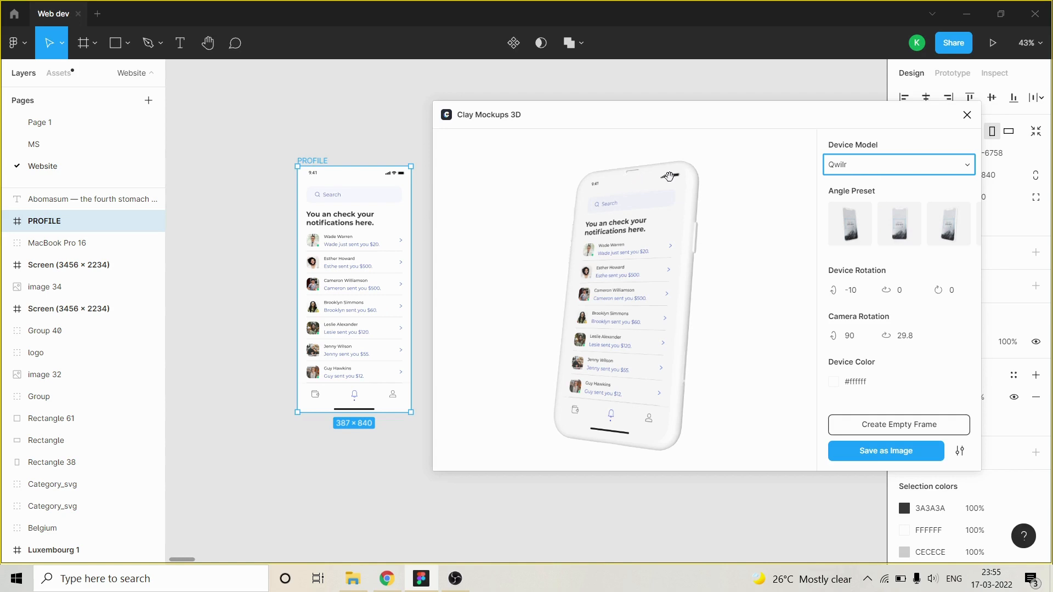
left_click(837, 164)
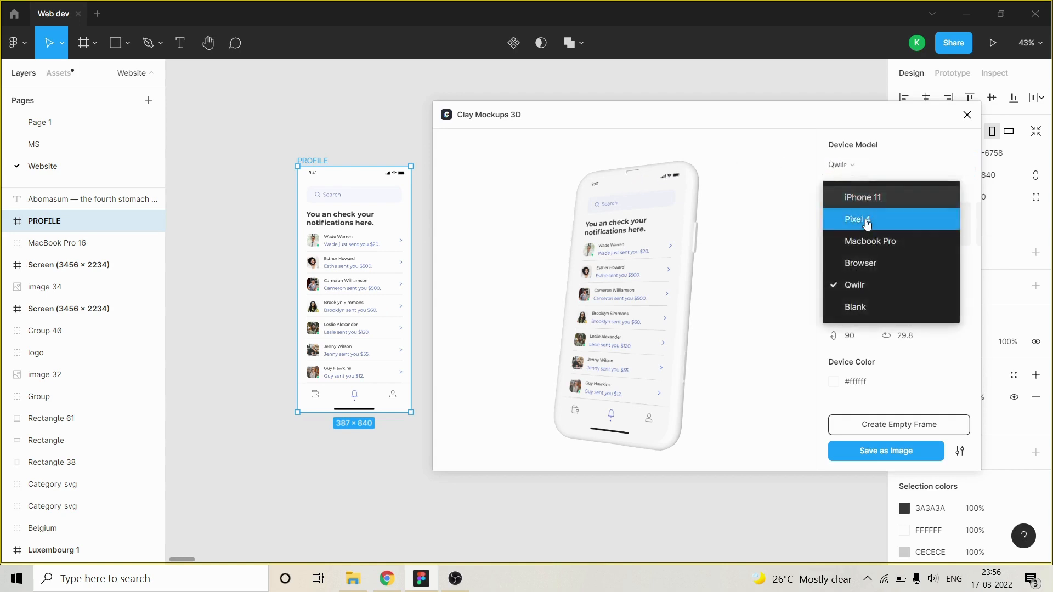
left_click(864, 216)
left_click(902, 165)
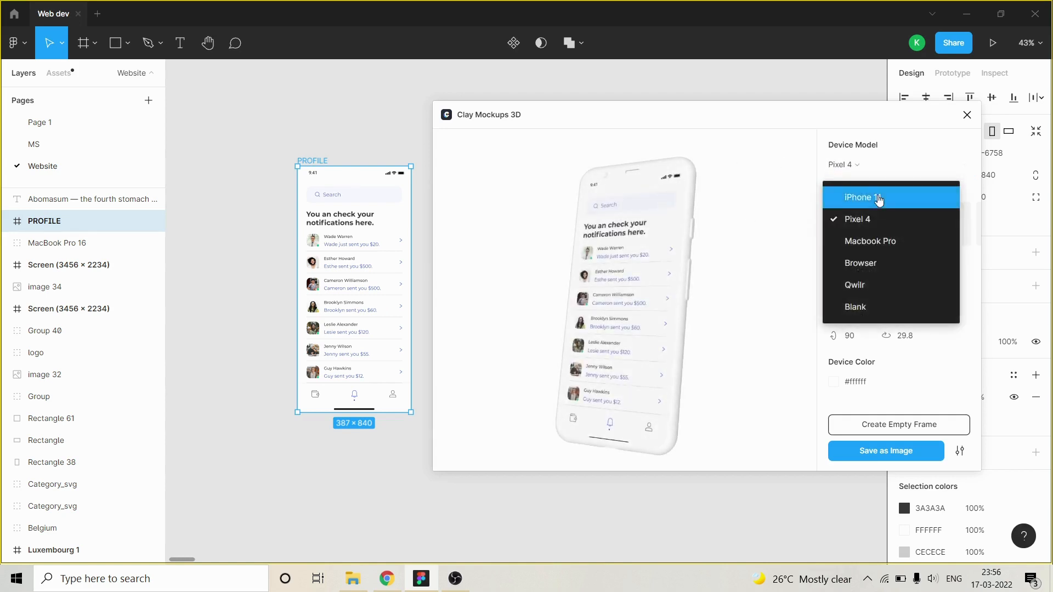
left_click(877, 200)
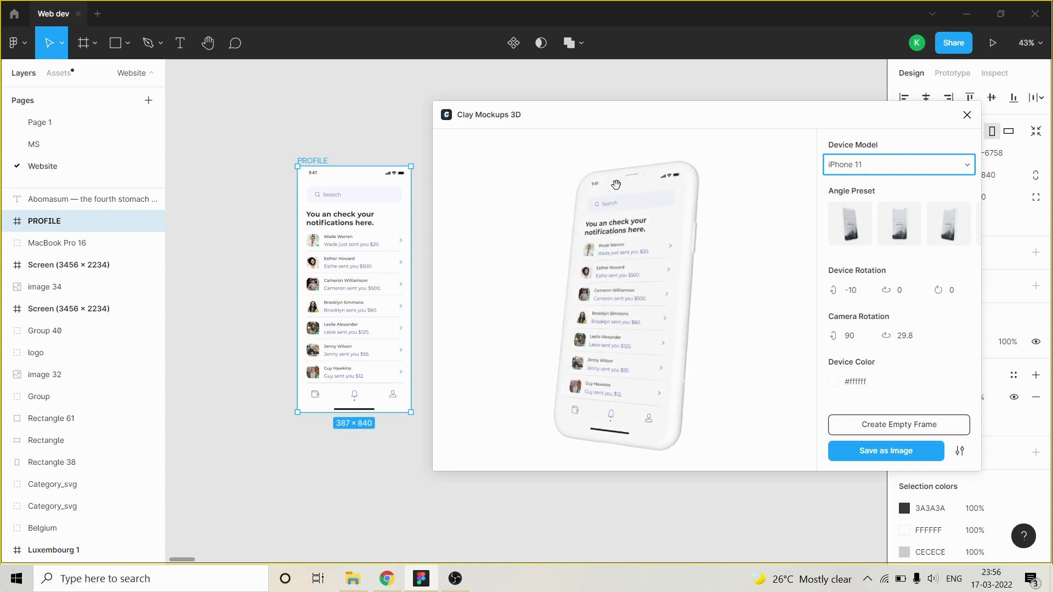
Set the mockup's device model to Pixel 4.
left_click(869, 166)
left_click(858, 220)
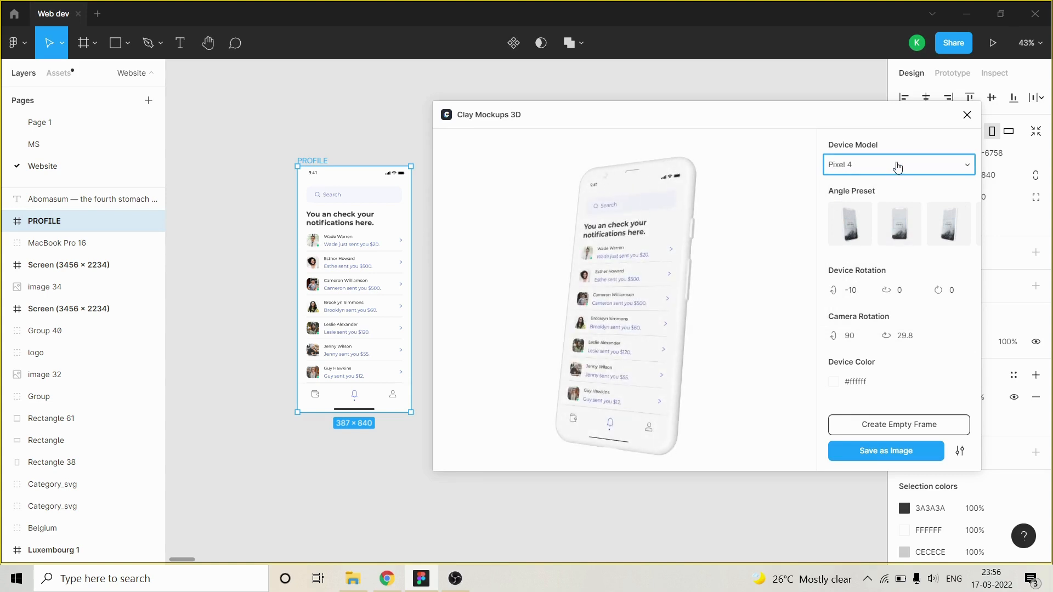
Try all five angle presets on the mockup in turn, ending with Tilted Right.
left_click(850, 224)
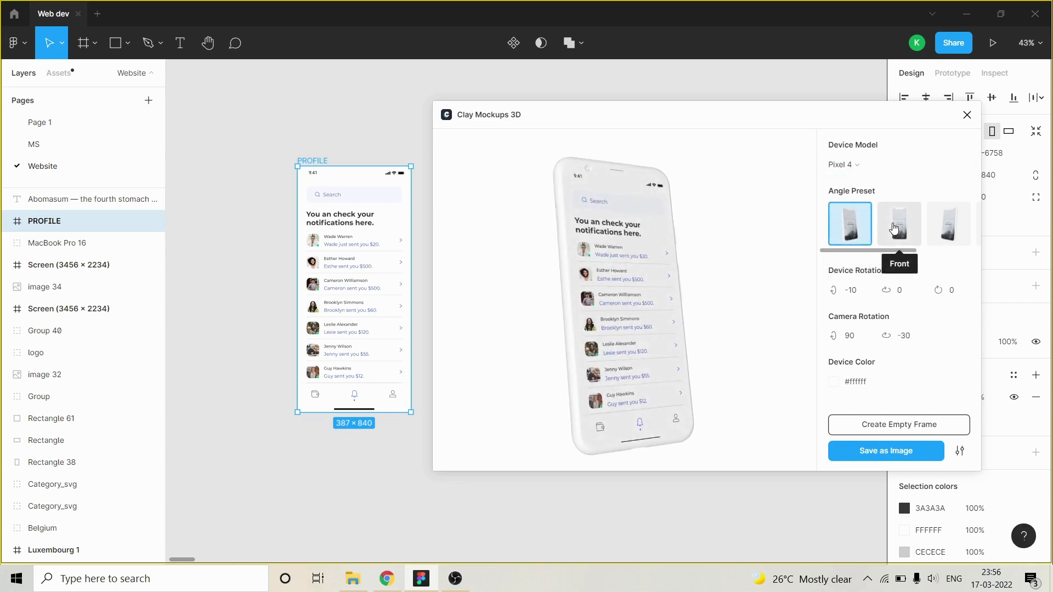
left_click(895, 228)
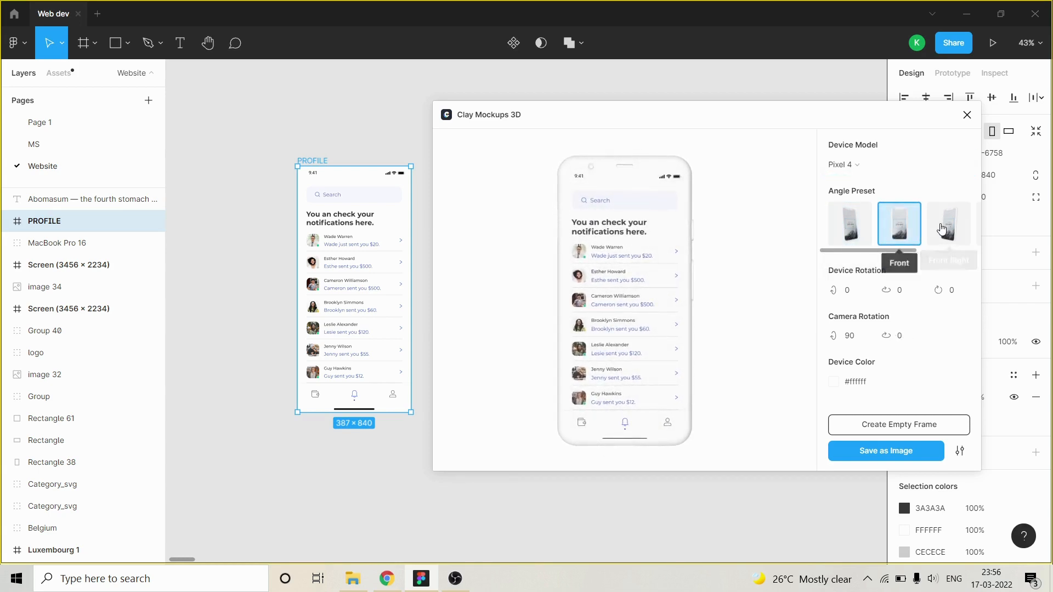
left_click(958, 225)
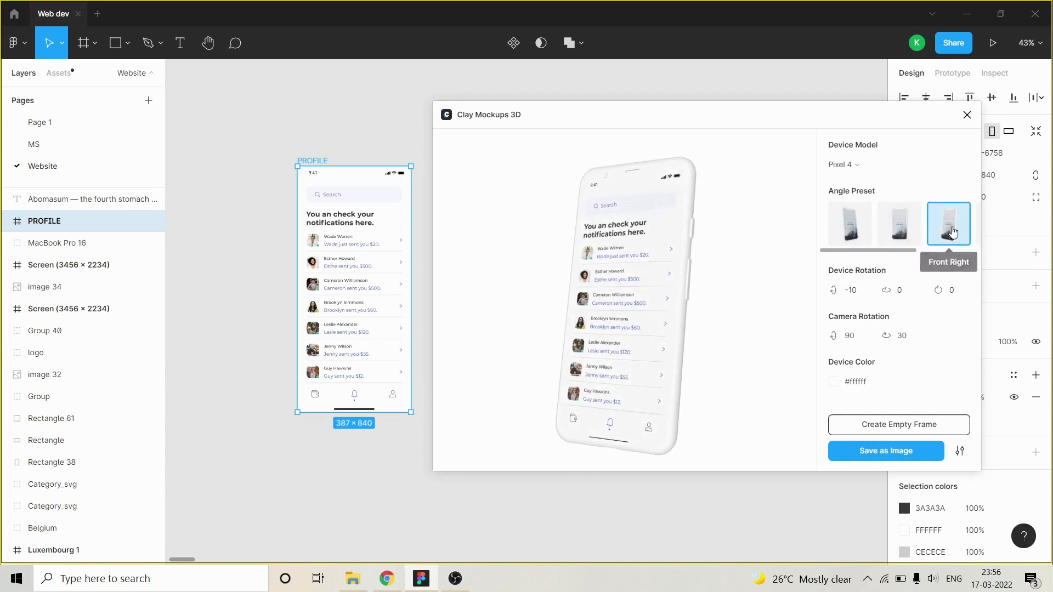
left_click(979, 224)
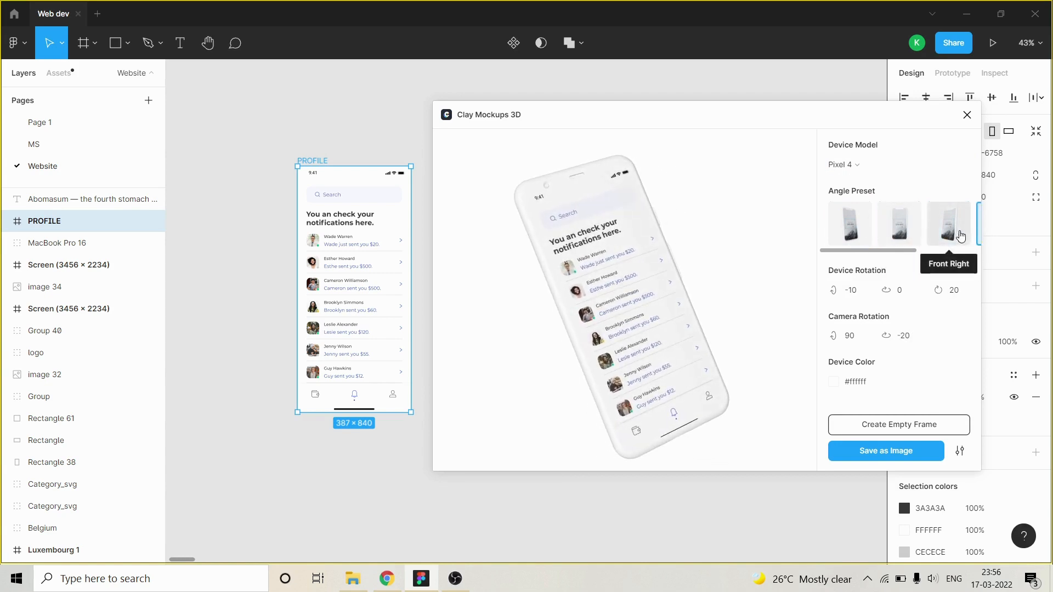
scroll(956, 239, "right", 2)
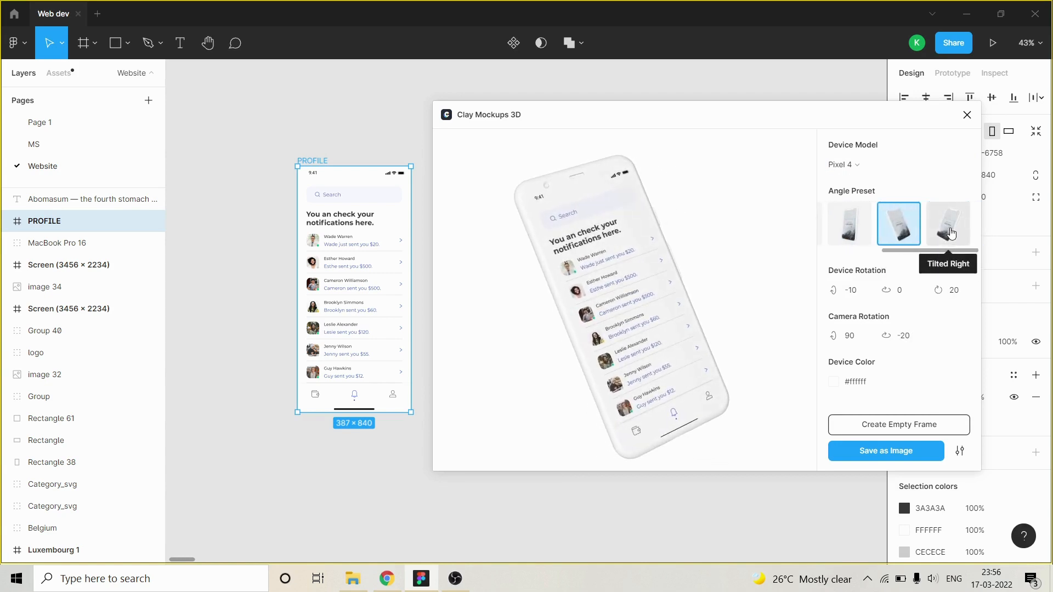
left_click(951, 233)
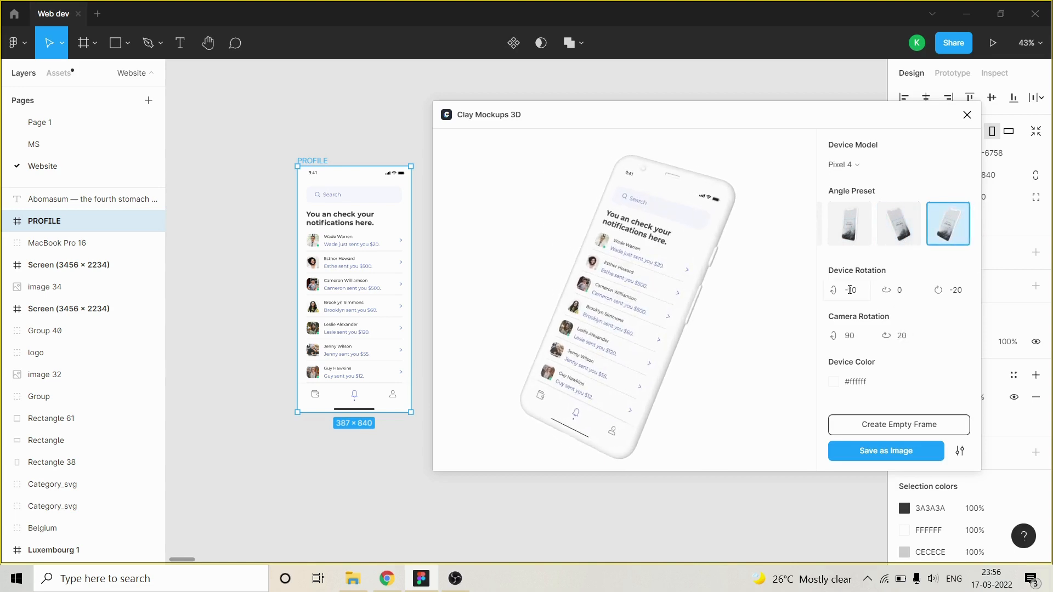
Apply the Front angle preset to the mockup.
scroll(870, 241, "left", 2)
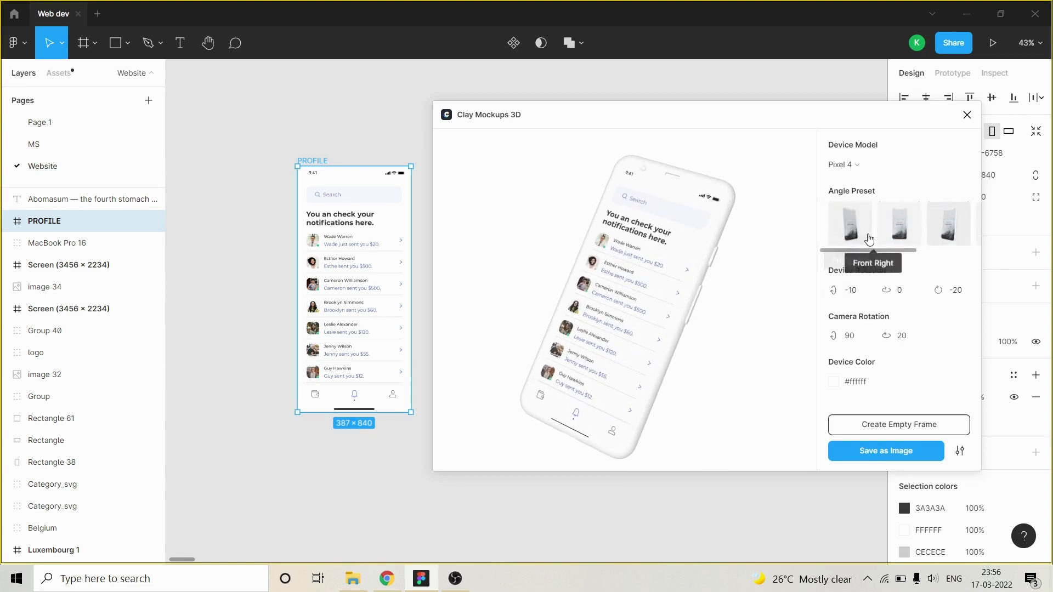
left_click(900, 236)
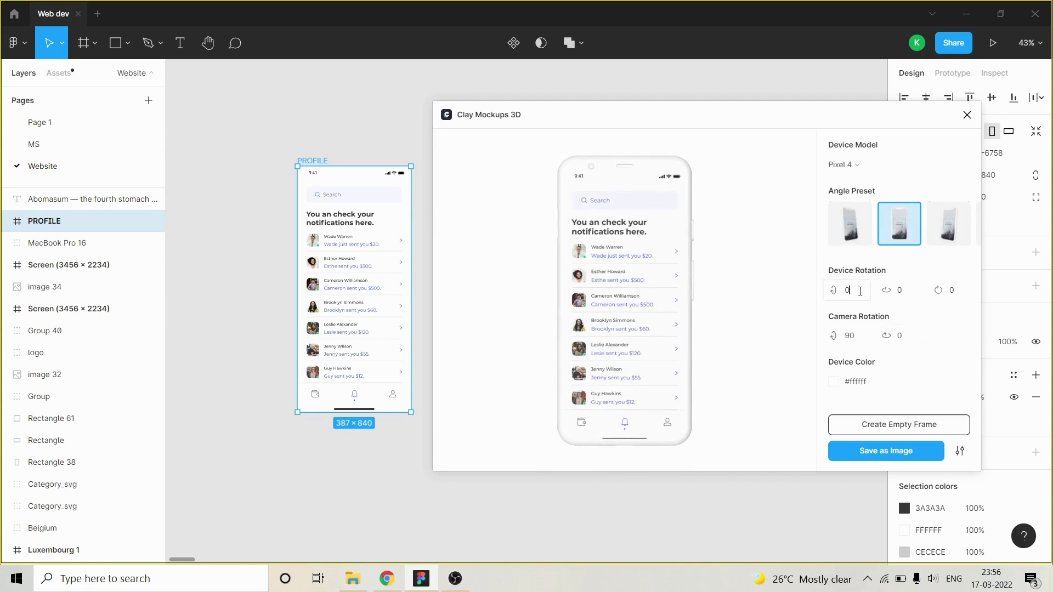
Try a value of 20 for the first device rotation axis and reset it to 0.
left_click(860, 291)
type("20")
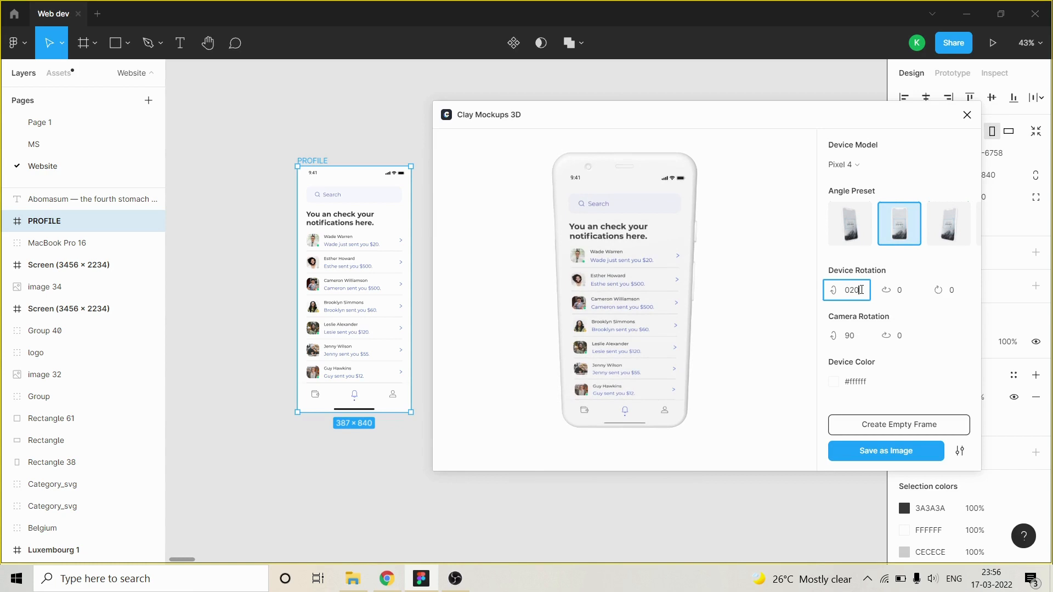
left_click_drag(861, 290, 843, 295)
left_click(848, 295)
key("BackSpace")
key("BackSpace")
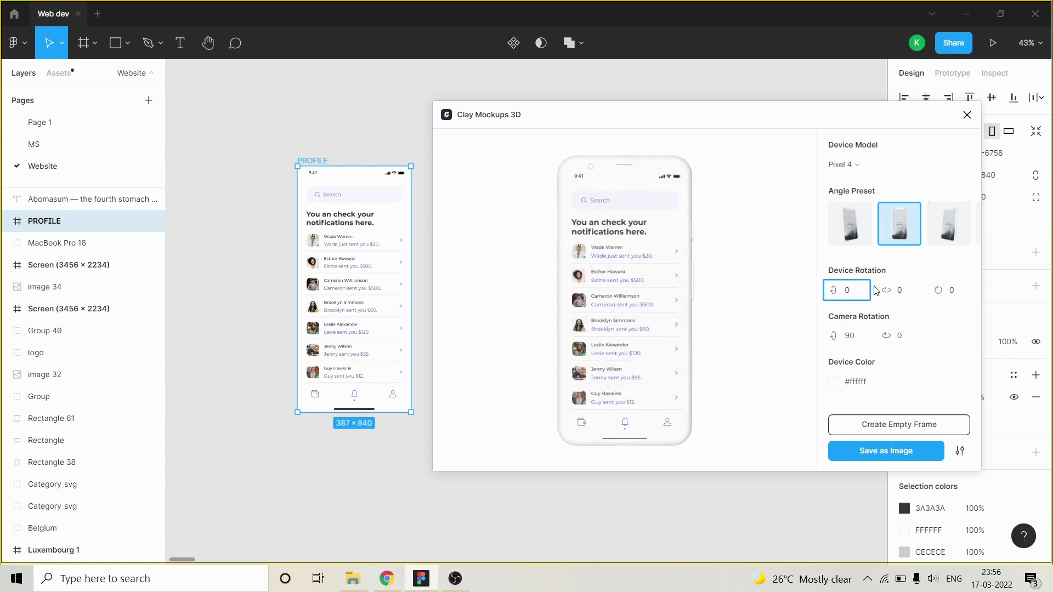
Set the first camera rotation value of the mockup to 120.
left_click(907, 291)
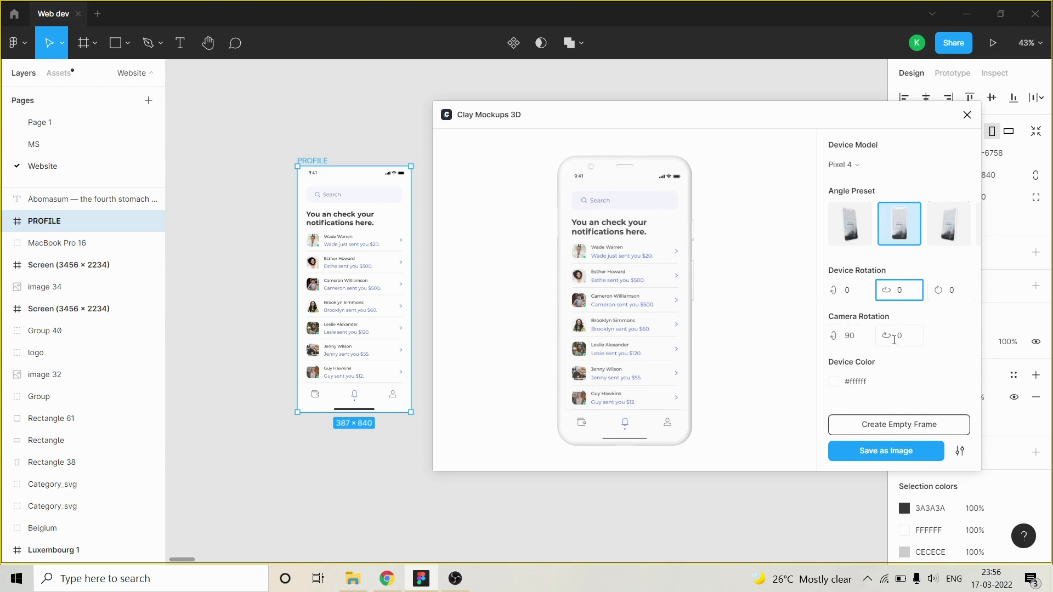
left_click(893, 337)
left_click(836, 336)
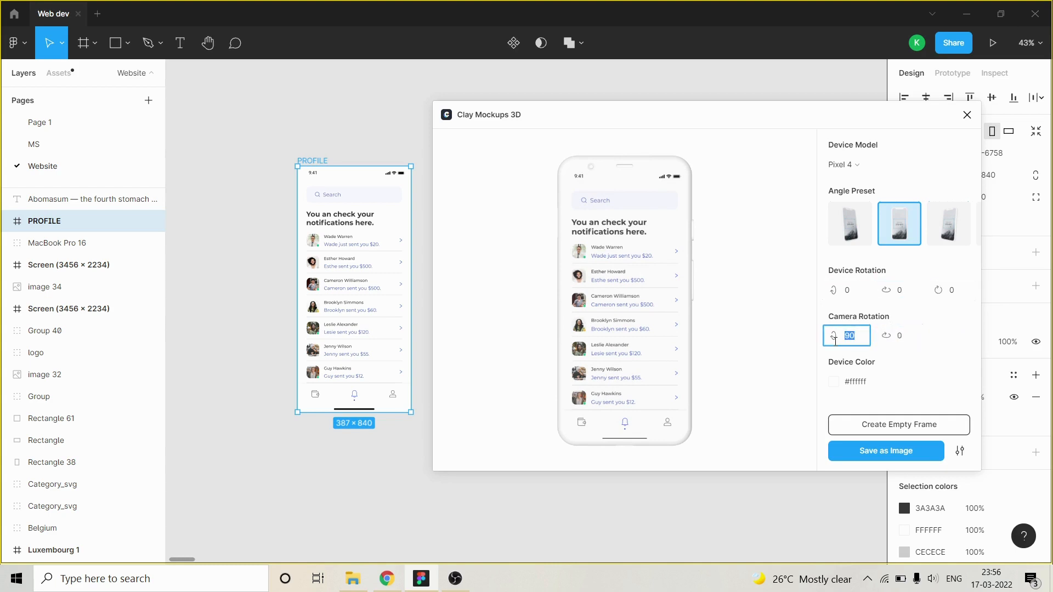
type("120")
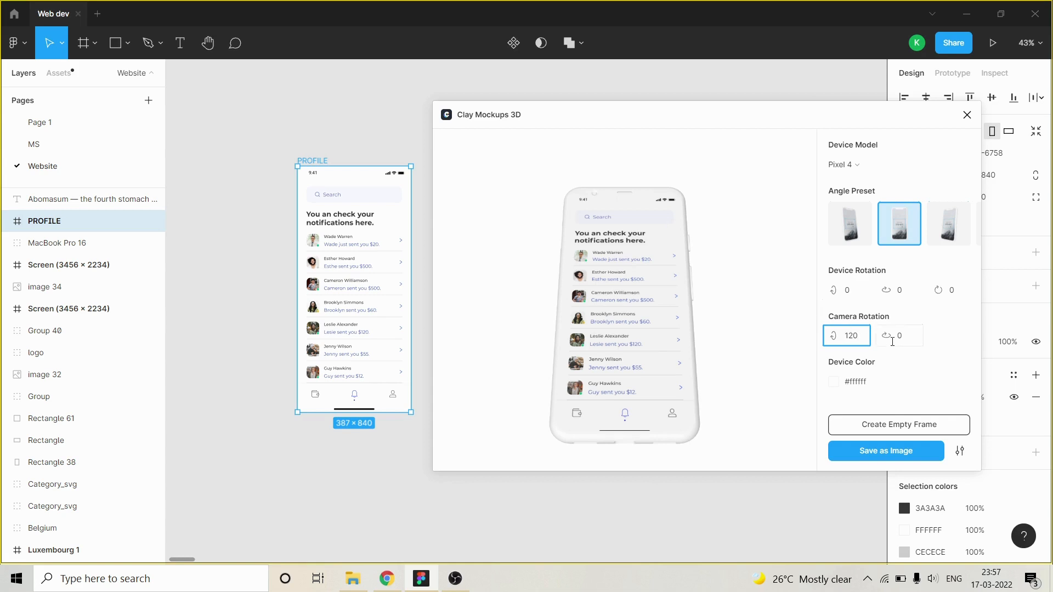
Set the second device rotation value of the mockup to 20.
left_click(859, 295)
left_click(908, 289)
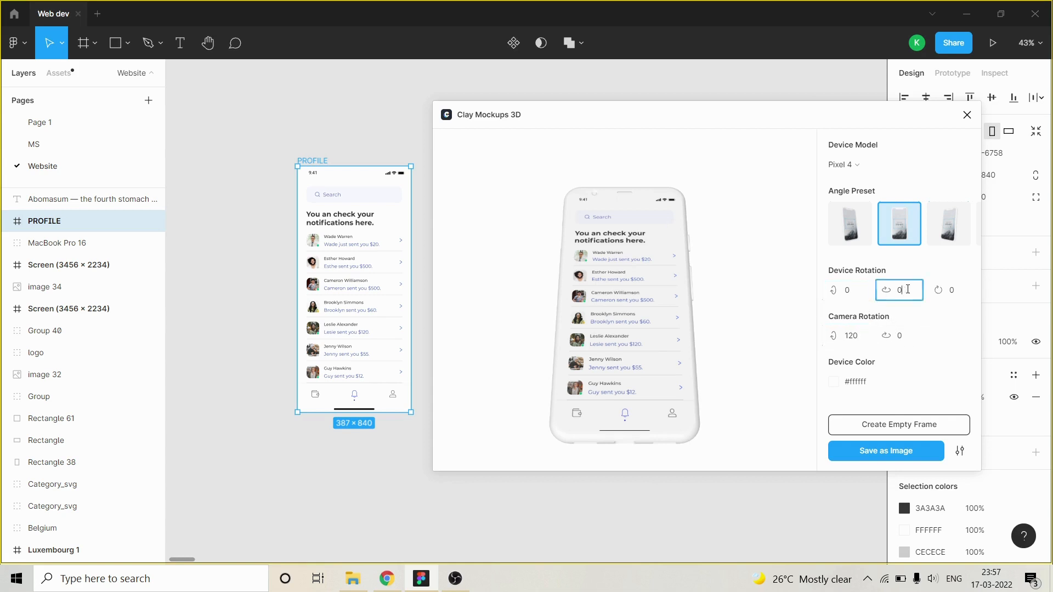
type("20")
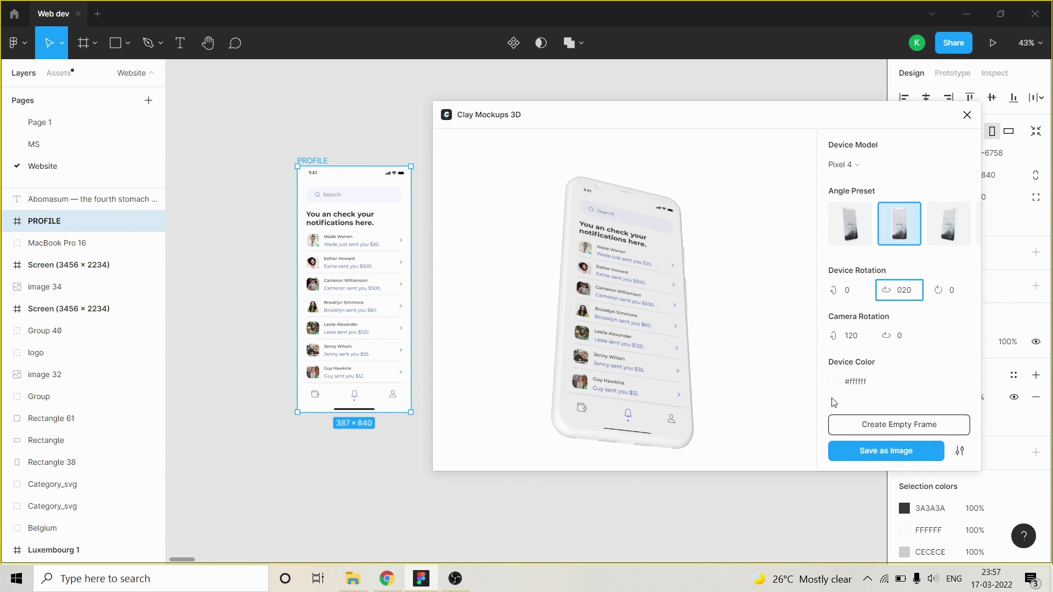
Try Red as the device color, restore White, and look through the remaining color choices.
left_click(833, 381)
left_click(865, 280)
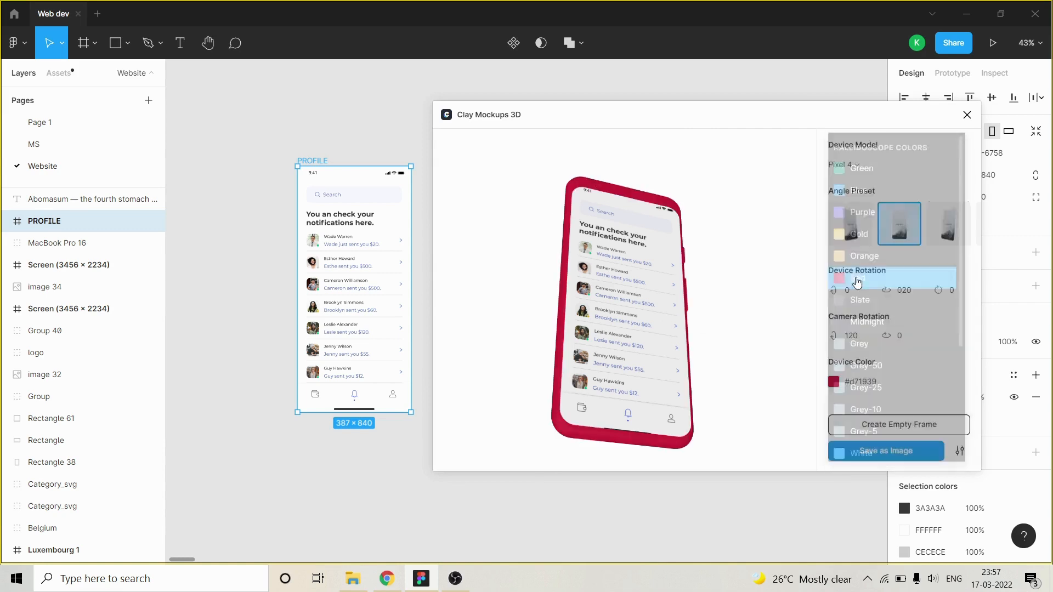
left_click(836, 384)
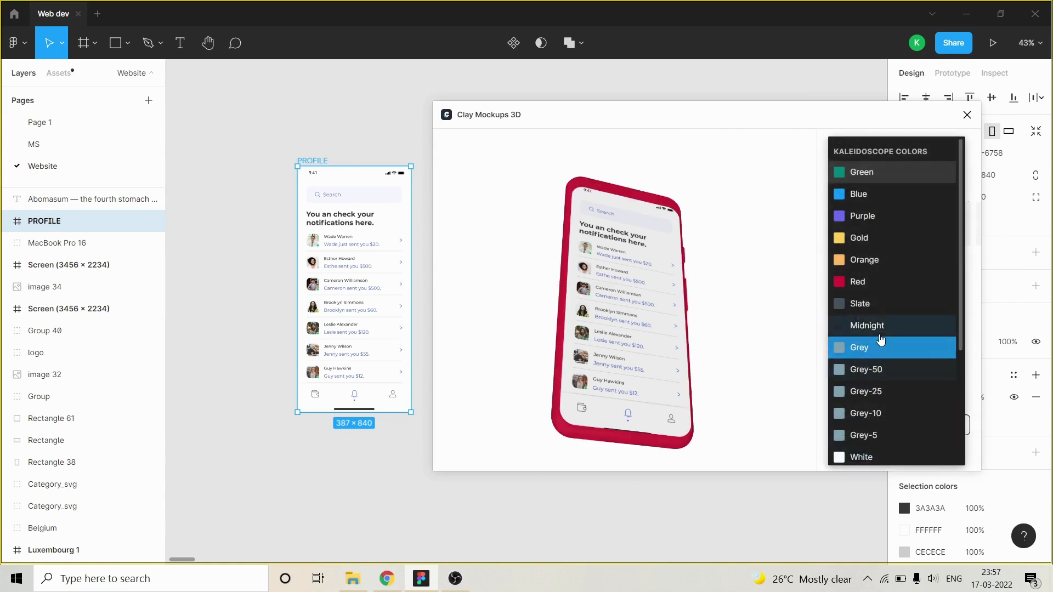
left_click(877, 456)
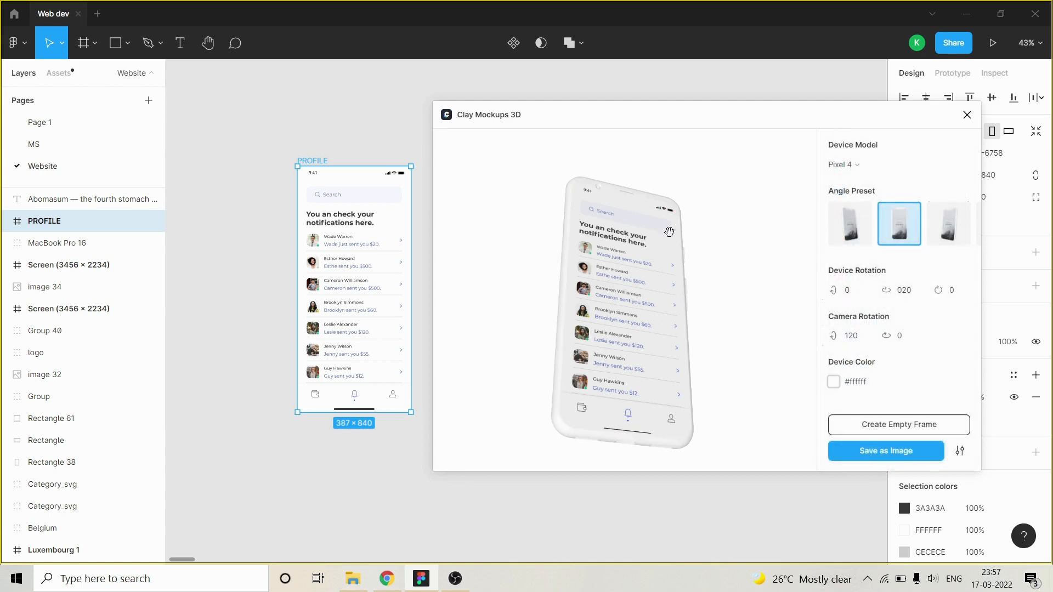
left_click(839, 385)
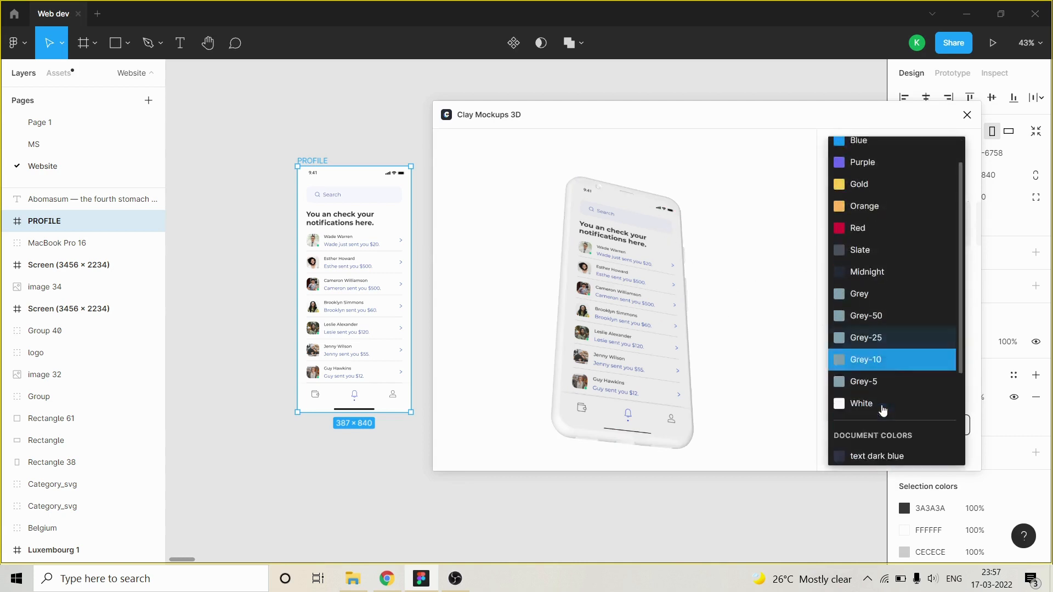
scroll(888, 383, "down", 3)
left_click(718, 275)
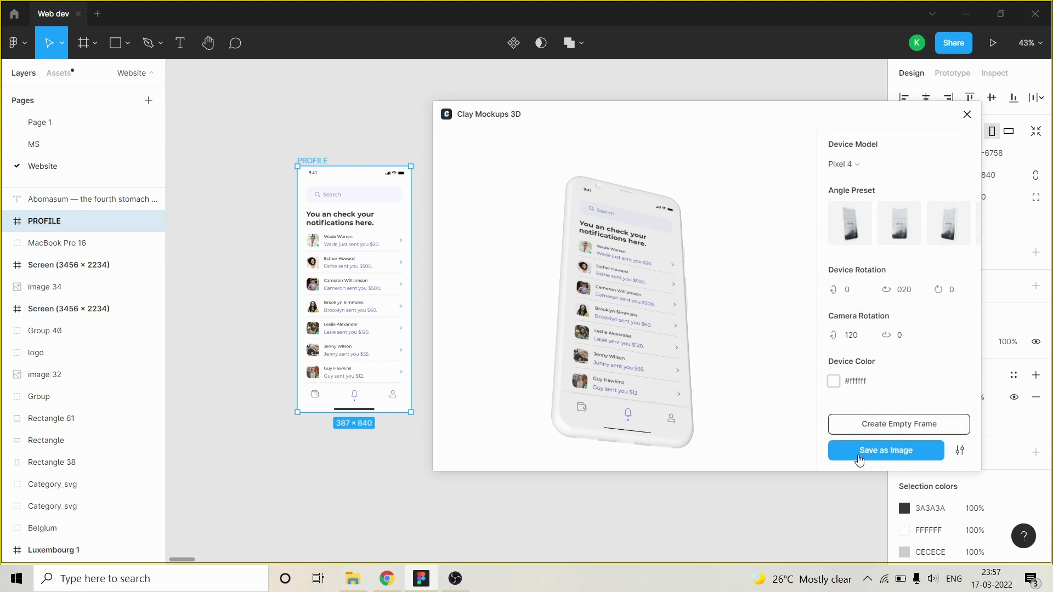
Check the export quality choices and save the phone mockup as an image on the canvas.
left_click(959, 450)
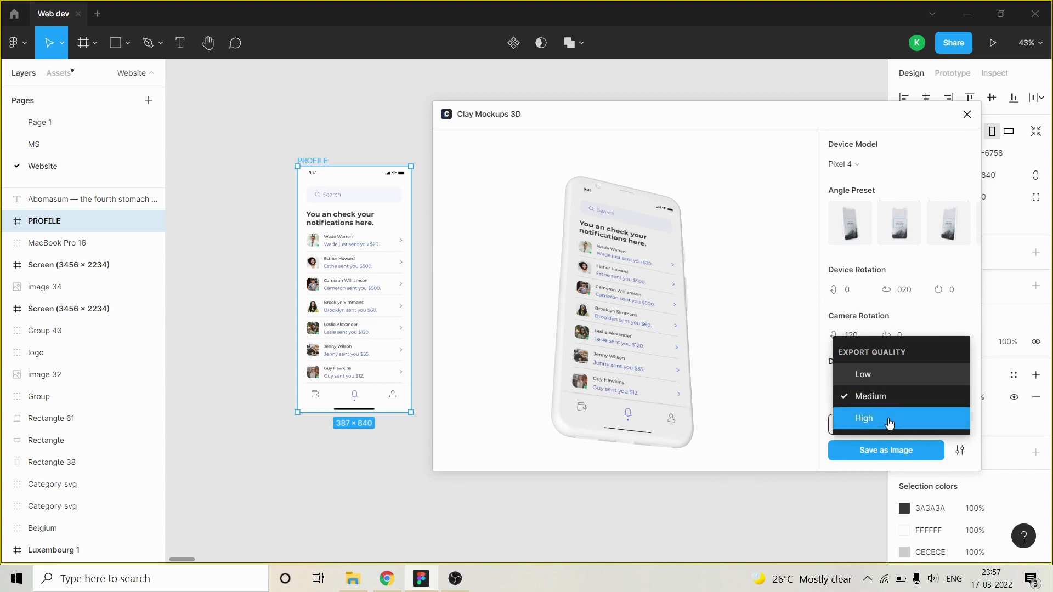
left_click(780, 408)
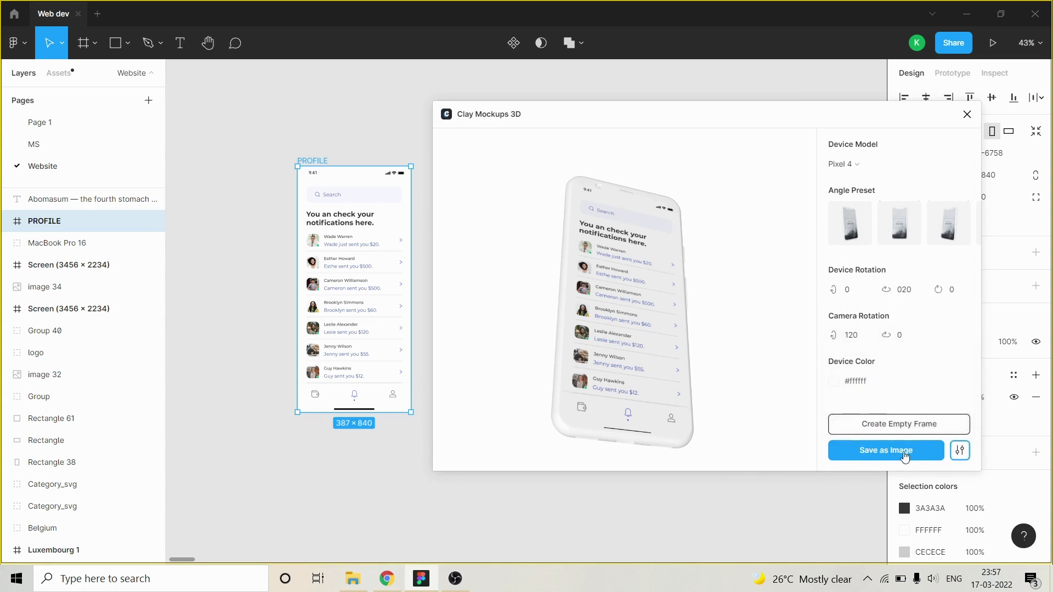
left_click(904, 456)
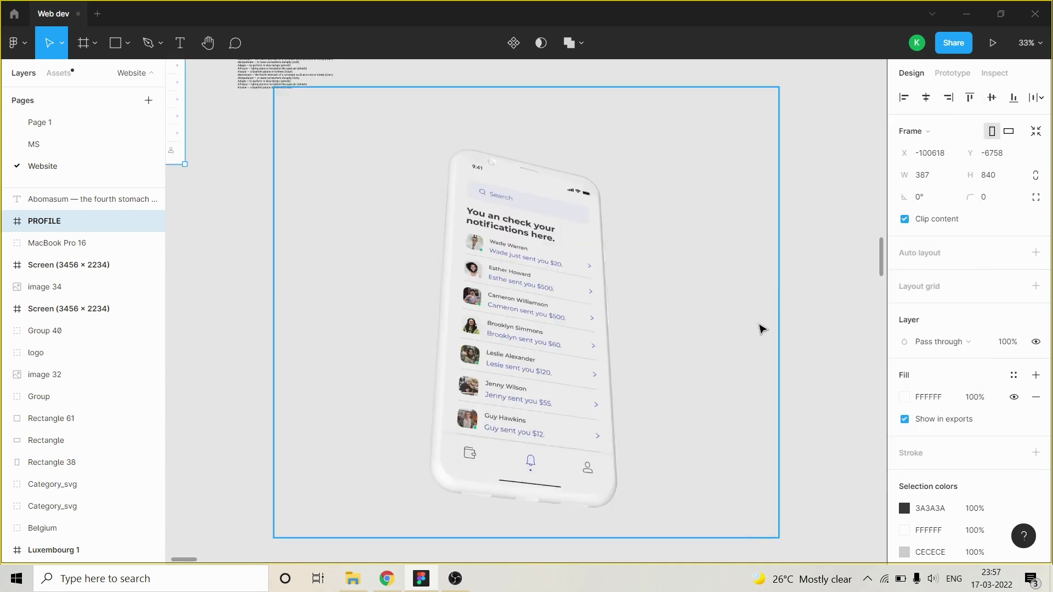
Crop the empty margins on all four sides of the mockup image to about 957 × 1663.
scroll(703, 315, "down", 5)
scroll(707, 299, "up", 2)
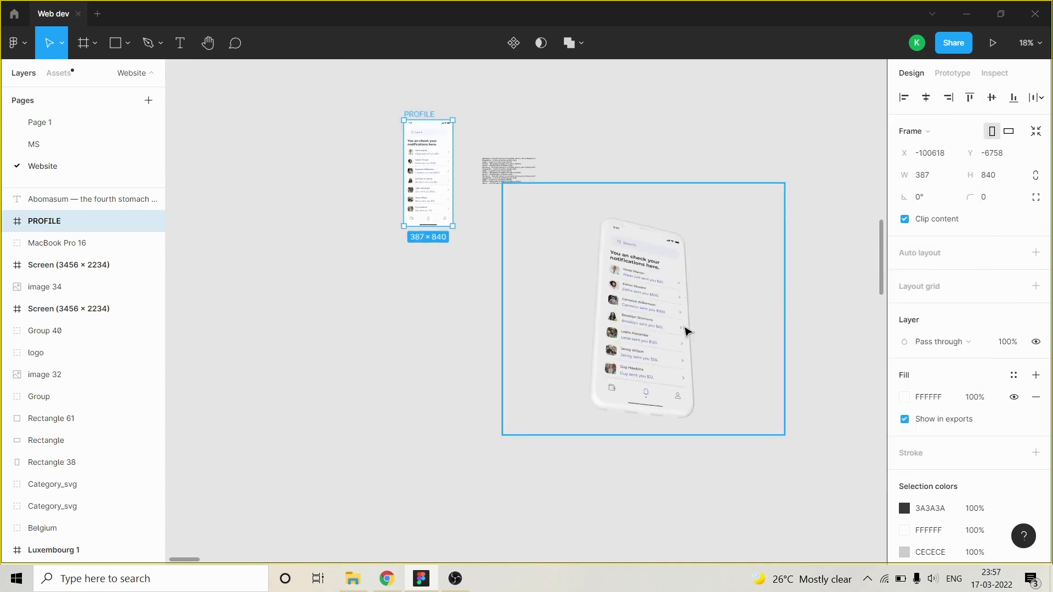
left_click(688, 331)
scroll(768, 321, "down", 2)
scroll(796, 293, "up", 1)
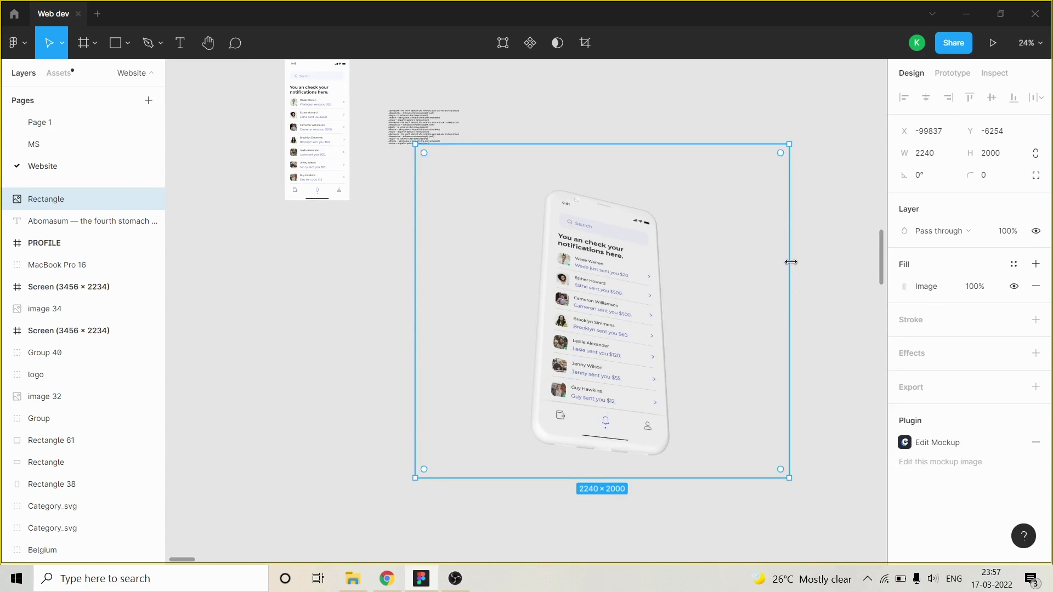
left_click_drag(790, 262, 682, 262)
left_click_drag(628, 145, 624, 194)
left_click_drag(415, 328, 521, 291)
left_click_drag(594, 477, 587, 464)
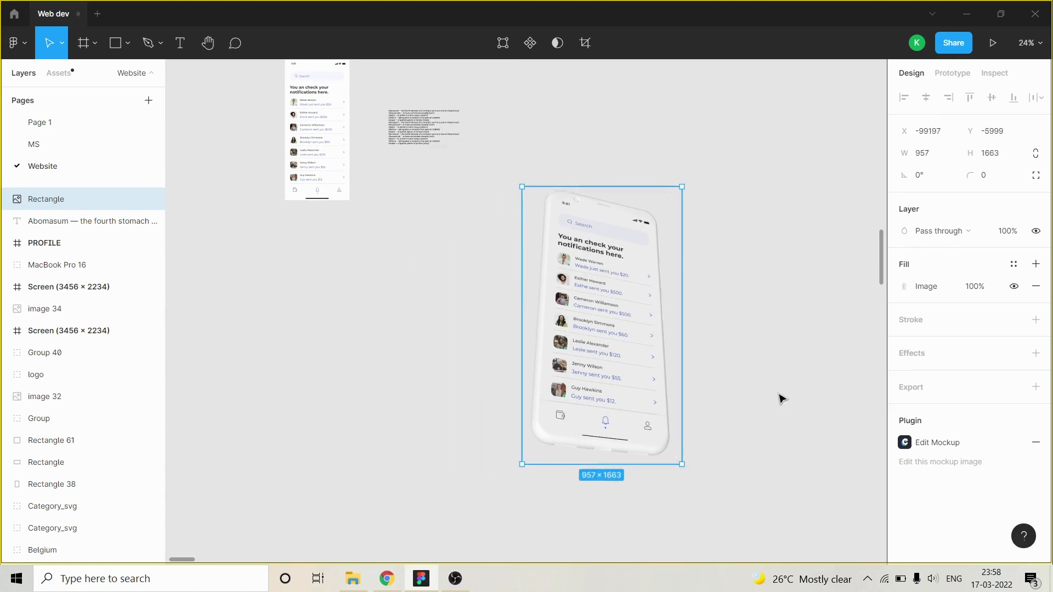
Move the cropped mockup image to the left of the PROFILE frame, at about X -102463, Y -7239.
left_click_drag(623, 305, 633, 218)
scroll(690, 387, "down", 3)
left_click_drag(654, 323, 365, 263)
scroll(351, 233, "up", 5)
scroll(318, 170, "down", 3)
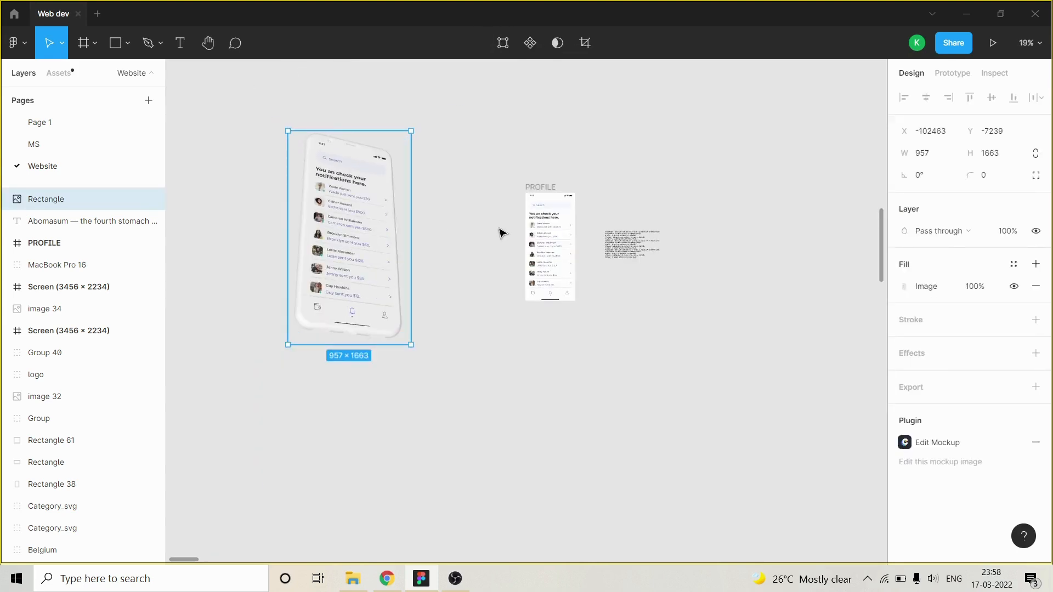
Split the Abomasum text block into separate line layers with the TextCutter plugin.
scroll(644, 239, "up", 5)
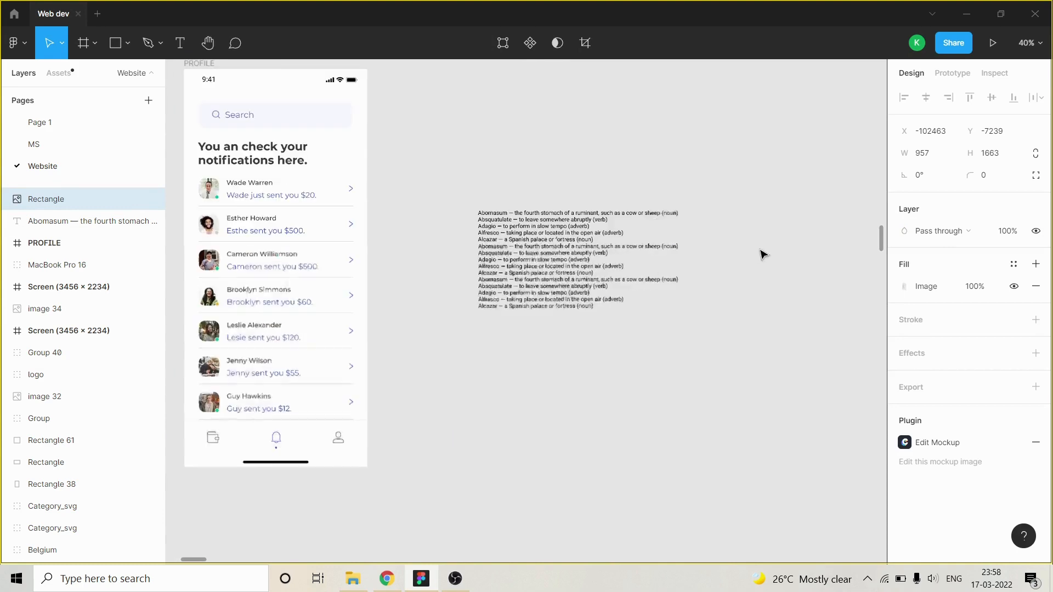
scroll(778, 221, "up", 1)
scroll(587, 320, "down", 4)
scroll(522, 233, "down", 1)
scroll(709, 338, "up", 4)
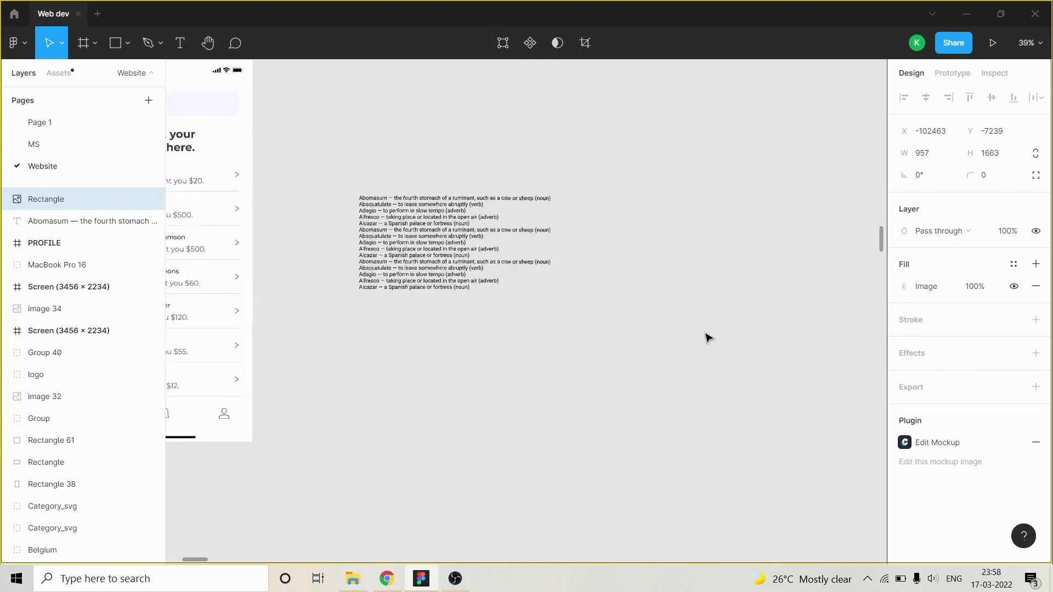
scroll(485, 218, "up", 3)
left_click(381, 257)
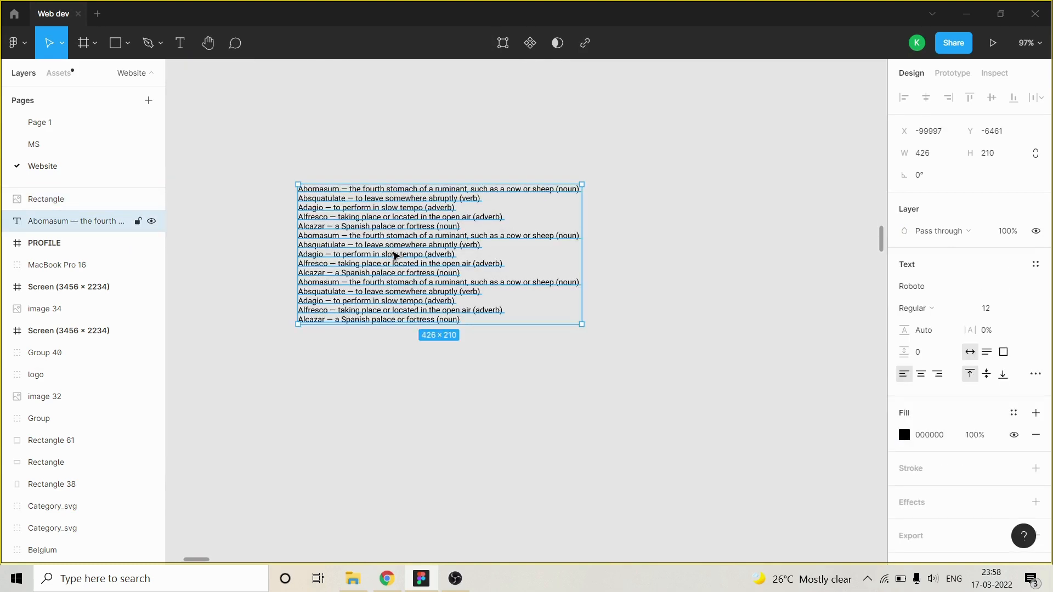
right_click(396, 255)
mouse_move(468, 457)
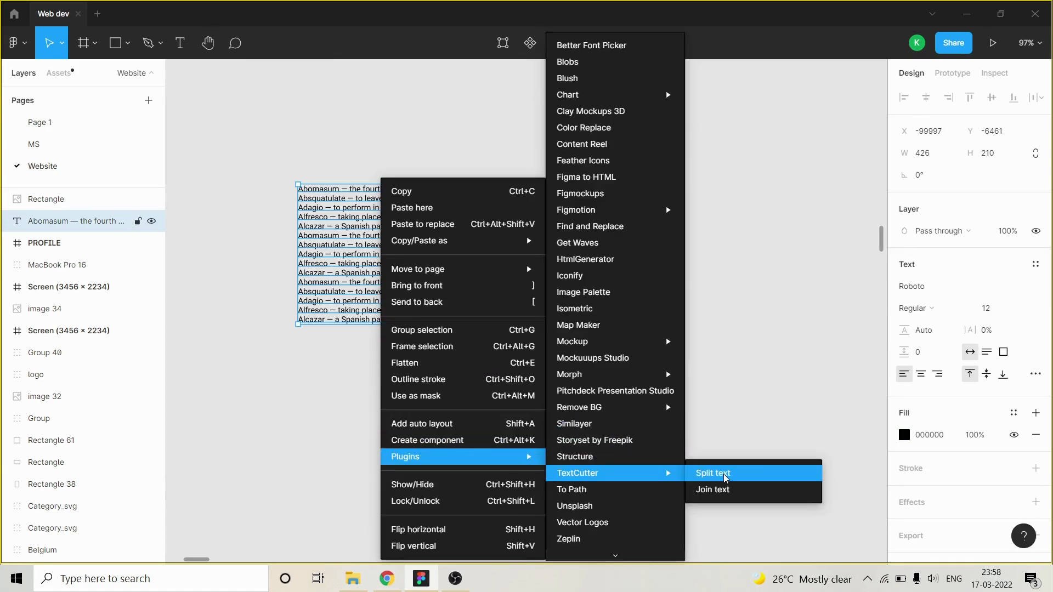
left_click(725, 479)
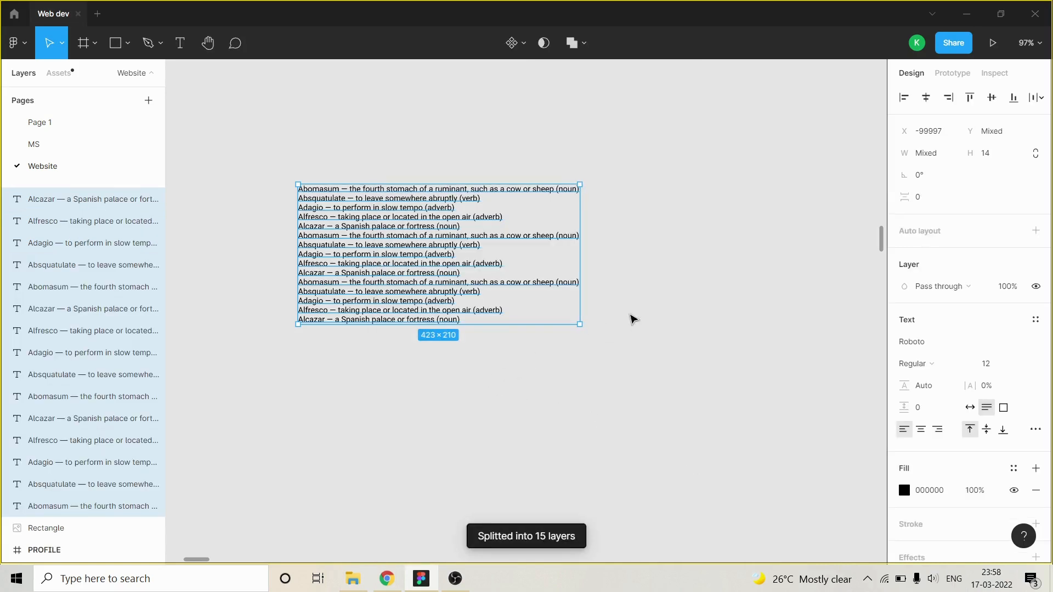
Deselect the split lines and undo the text split.
scroll(672, 255, "down", 2)
key("Escape")
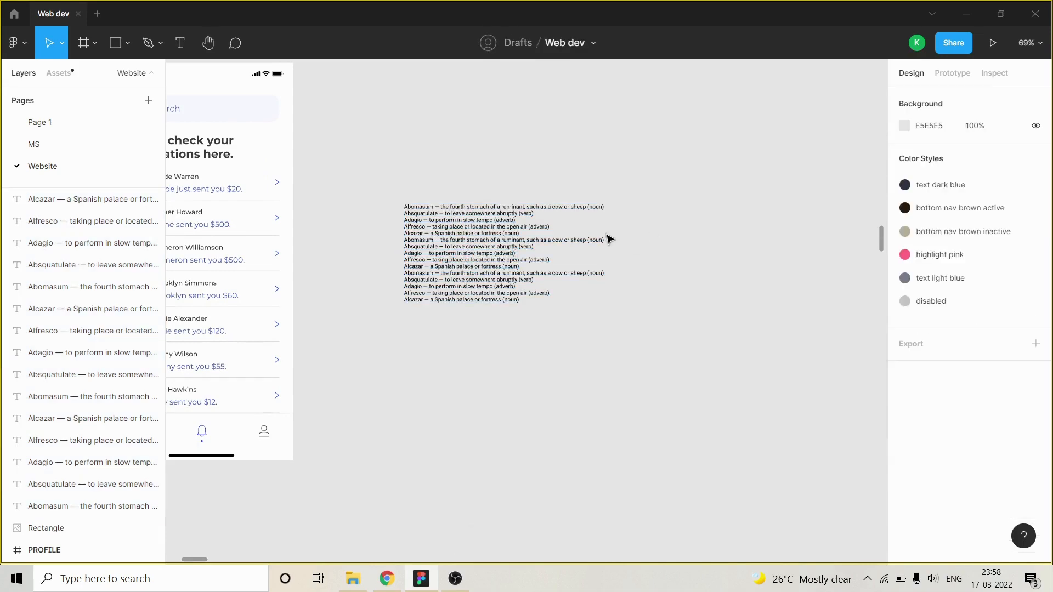
scroll(466, 238, "up", 5)
scroll(467, 239, "down", 4)
key("ctrl+z")
key("ctrl+z")
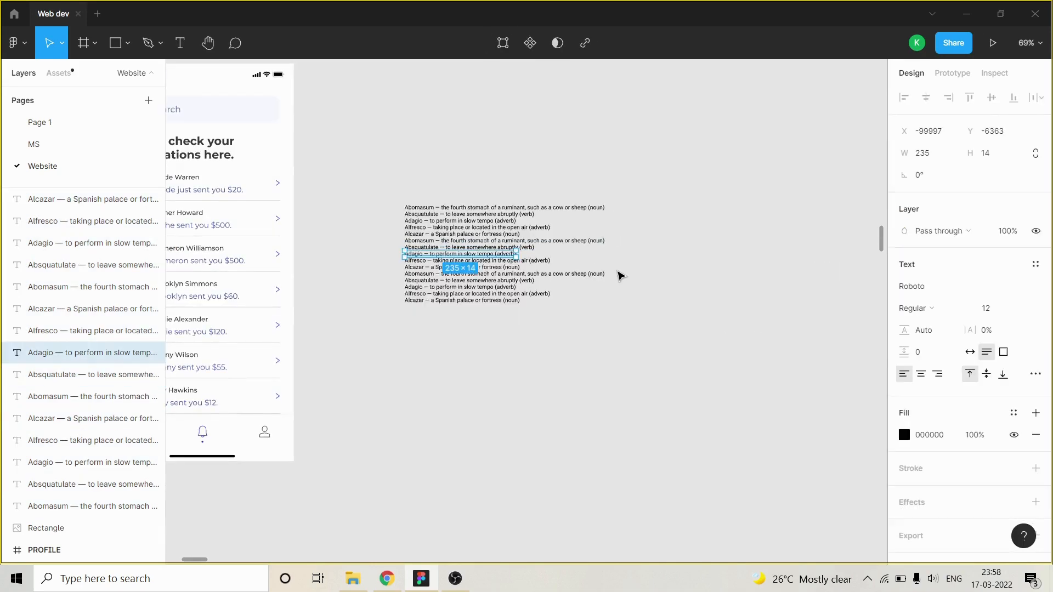
key("ctrl+z")
scroll(496, 263, "up", 2)
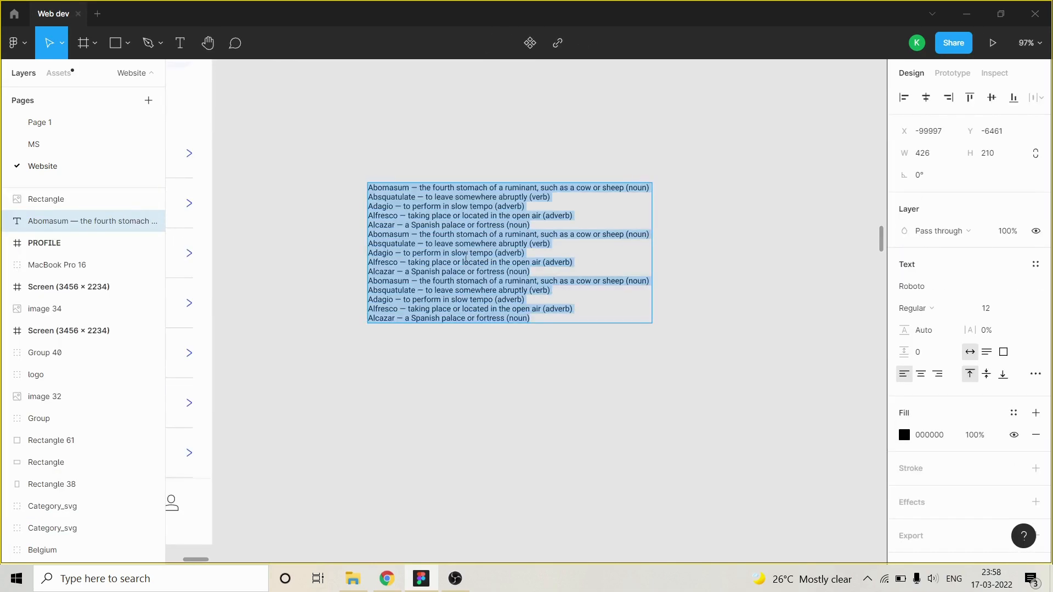
scroll(501, 244, "up", 2)
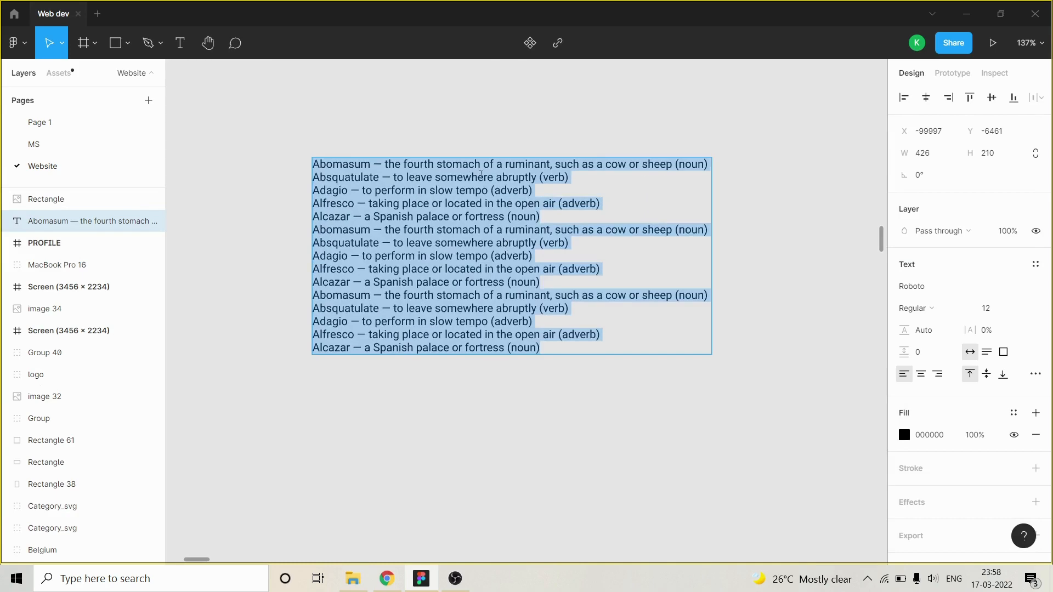
Shift the Abomasum text block about 15 px to the right and toggle its layer visibility off and on.
left_click(542, 413)
mouse_move(414, 229)
left_mouse_down()
mouse_move(405, 395)
mouse_move(428, 229)
left_mouse_up()
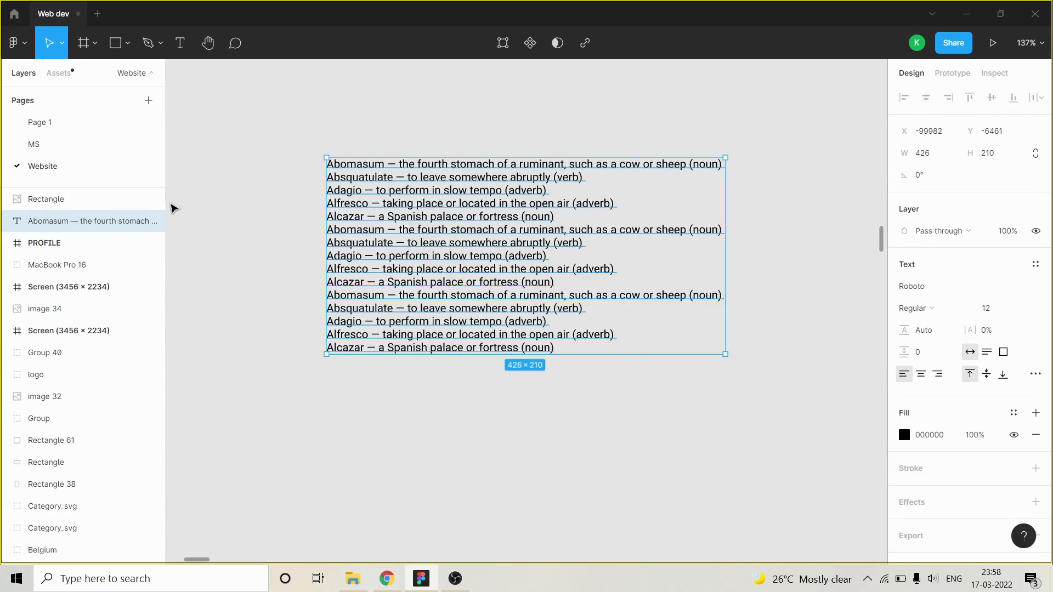
left_click(151, 221)
left_click(152, 221)
left_click(436, 389)
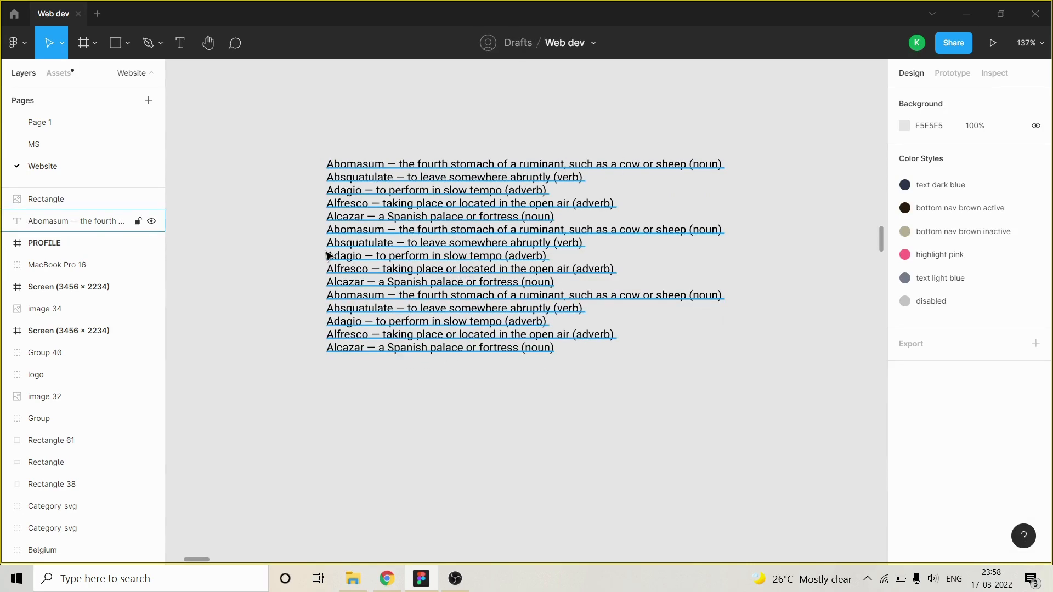
Use TextCutter's Split text on the shifted text block to turn each line into its own layer.
left_click(415, 217)
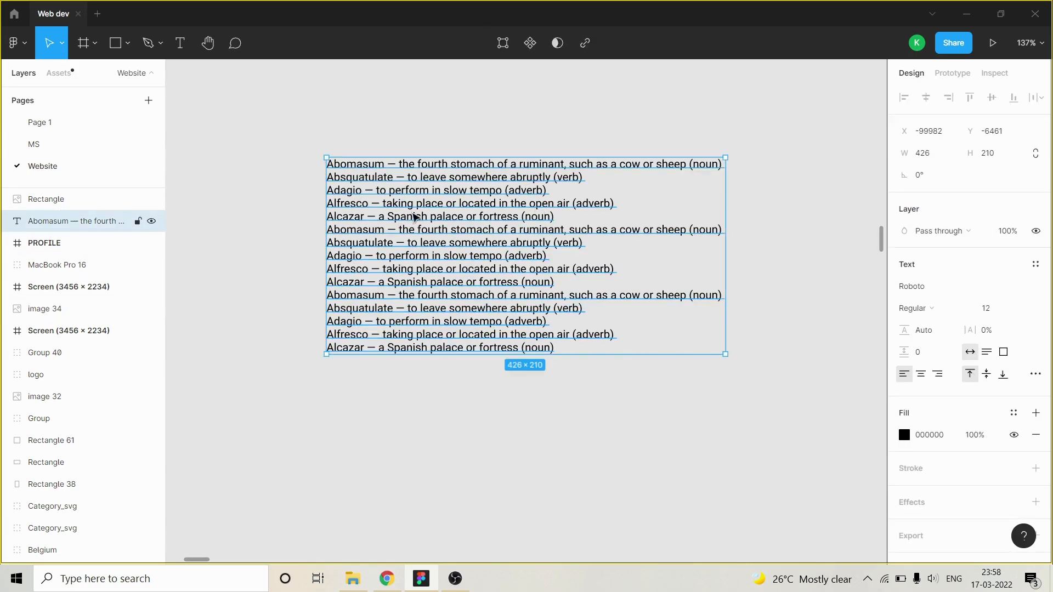
right_click(461, 279)
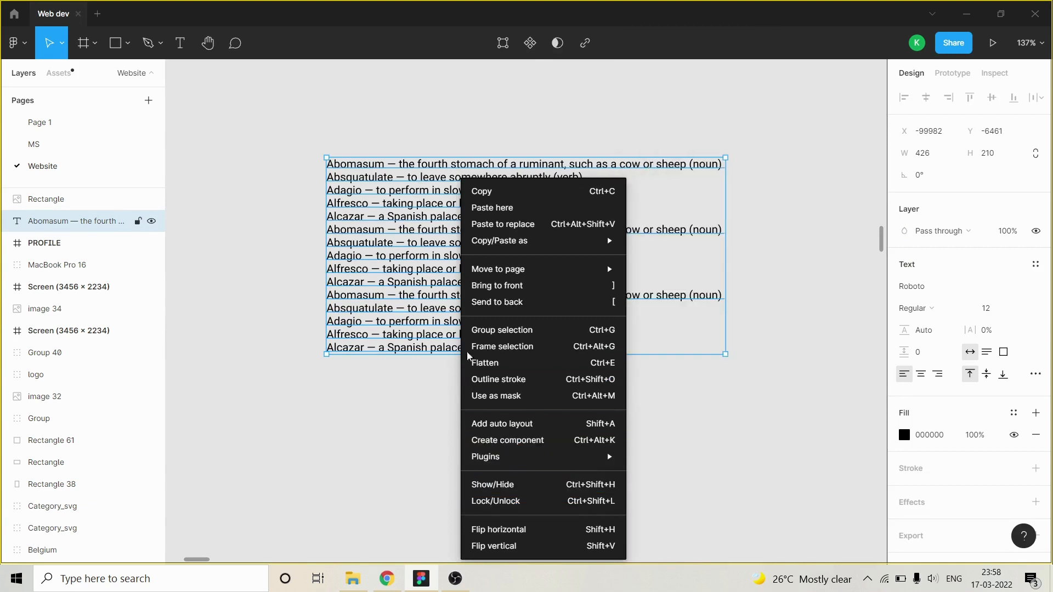
mouse_move(552, 468)
mouse_move(689, 478)
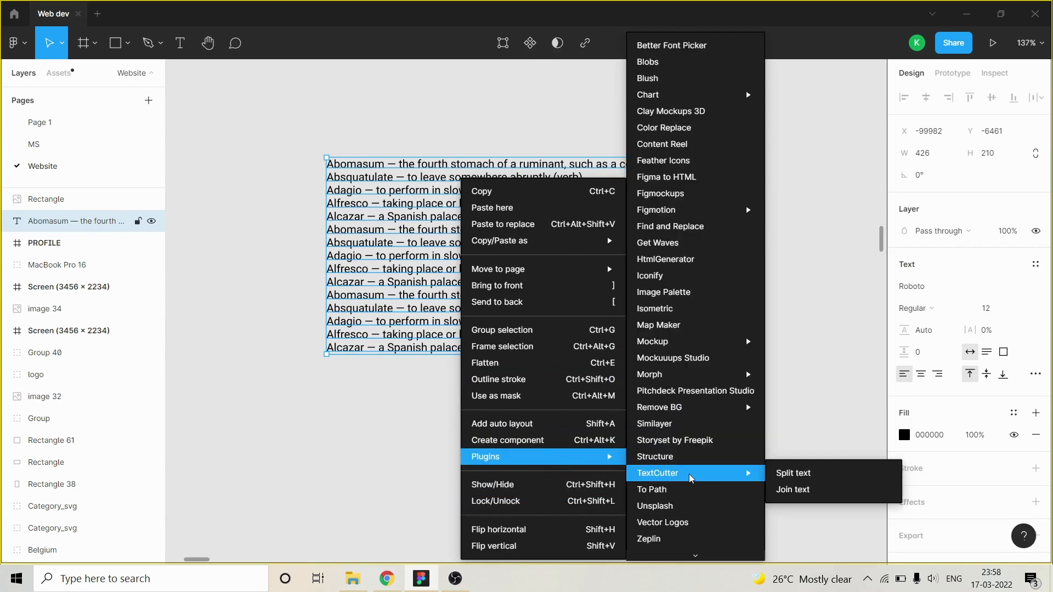
left_click(797, 475)
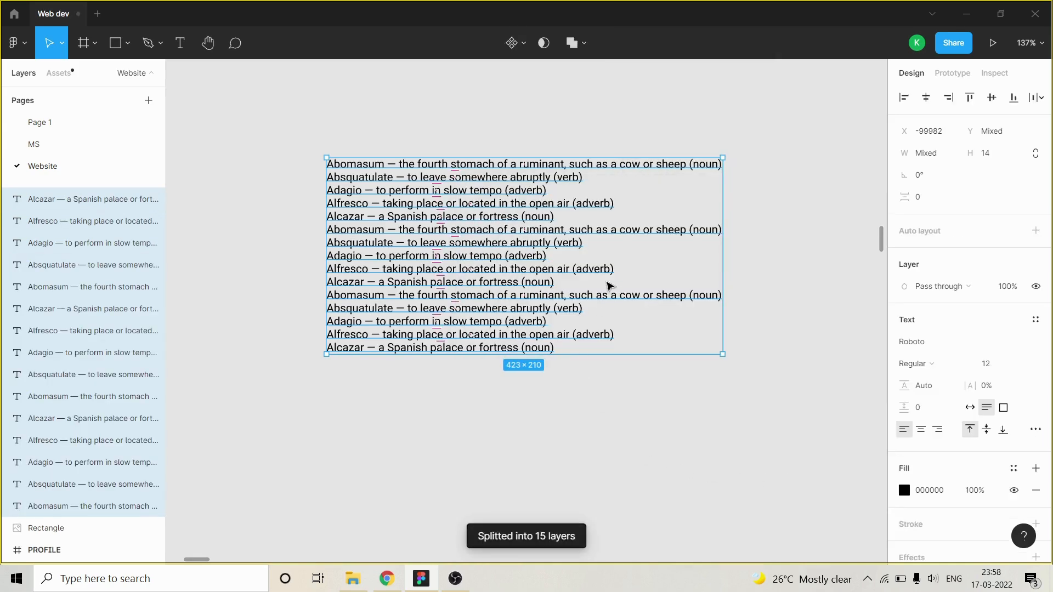
scroll(555, 173, "down", 3)
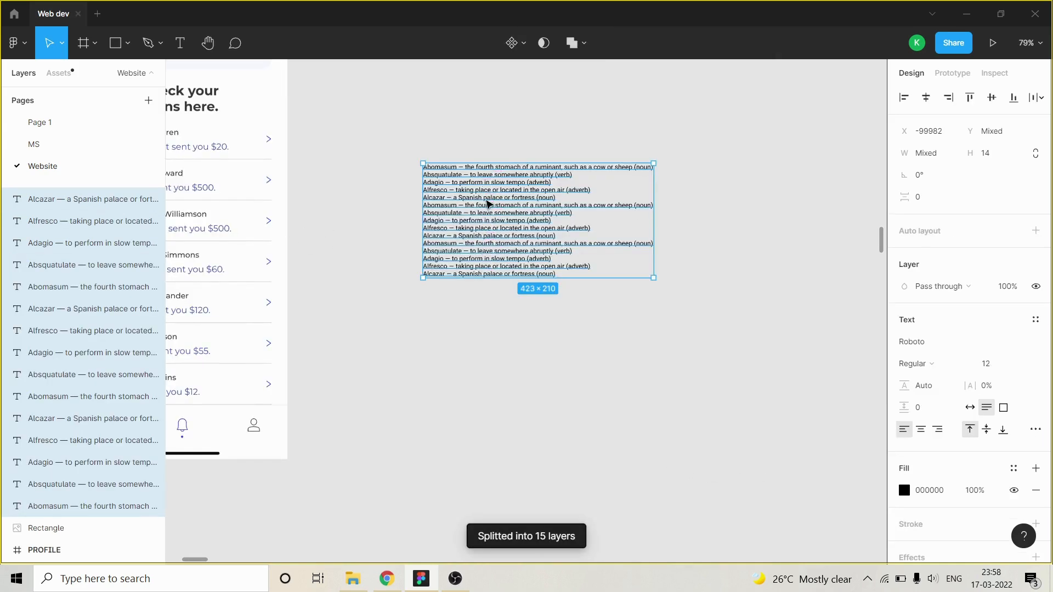
Try moving the first Alfresco line above the other lines on its own and undo the move.
scroll(581, 171, "up", 4)
left_click(584, 147)
left_click(433, 213)
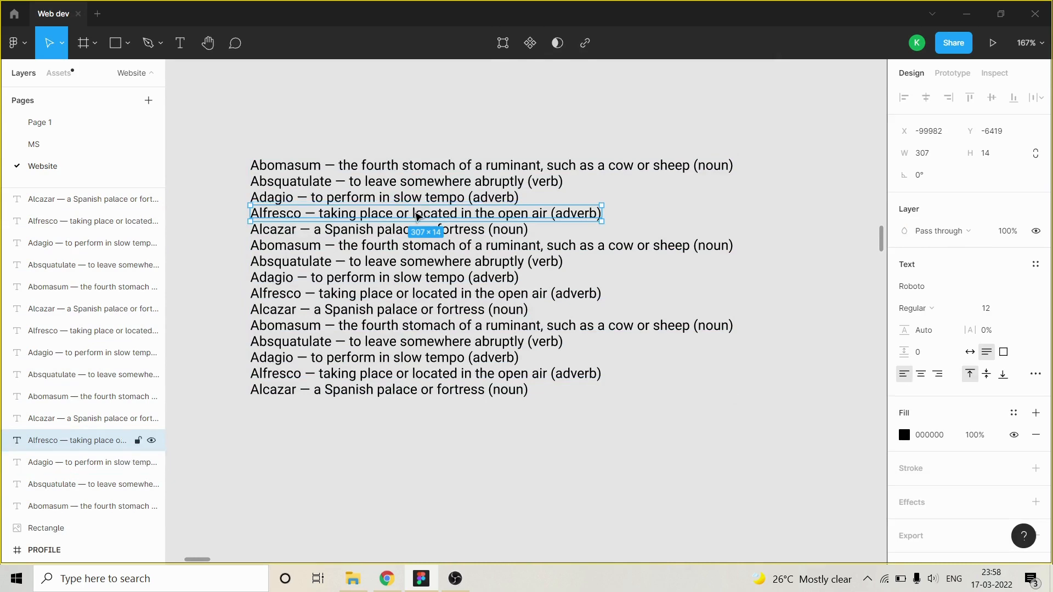
left_click_drag(418, 216, 531, 84)
scroll(614, 159, "down", 2)
scroll(501, 134, "up", 2)
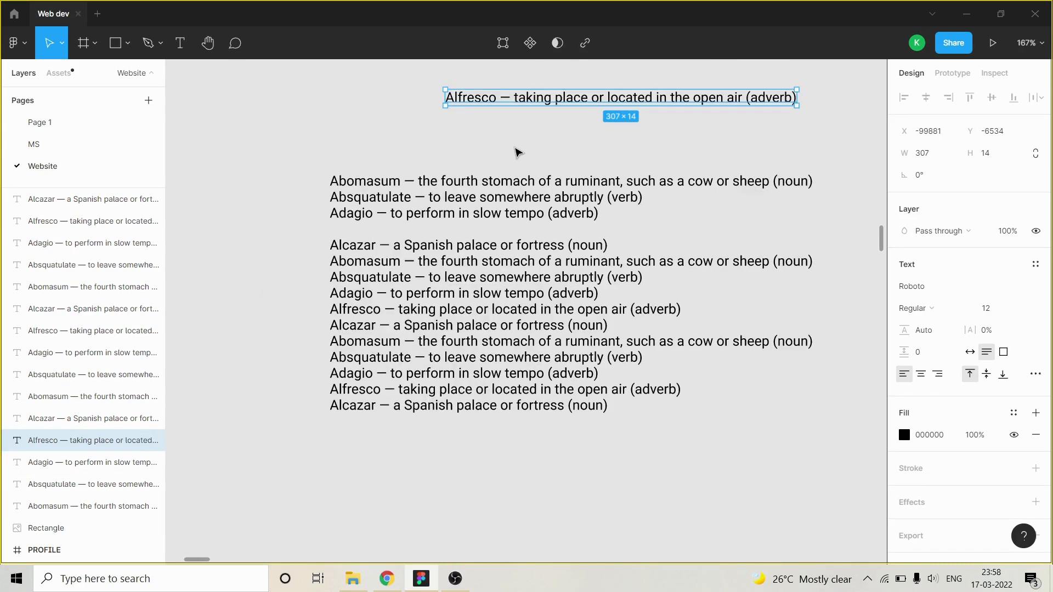
key("ctrl+z")
scroll(486, 143, "down", 3)
left_click(616, 123)
scroll(543, 258, "up", 2)
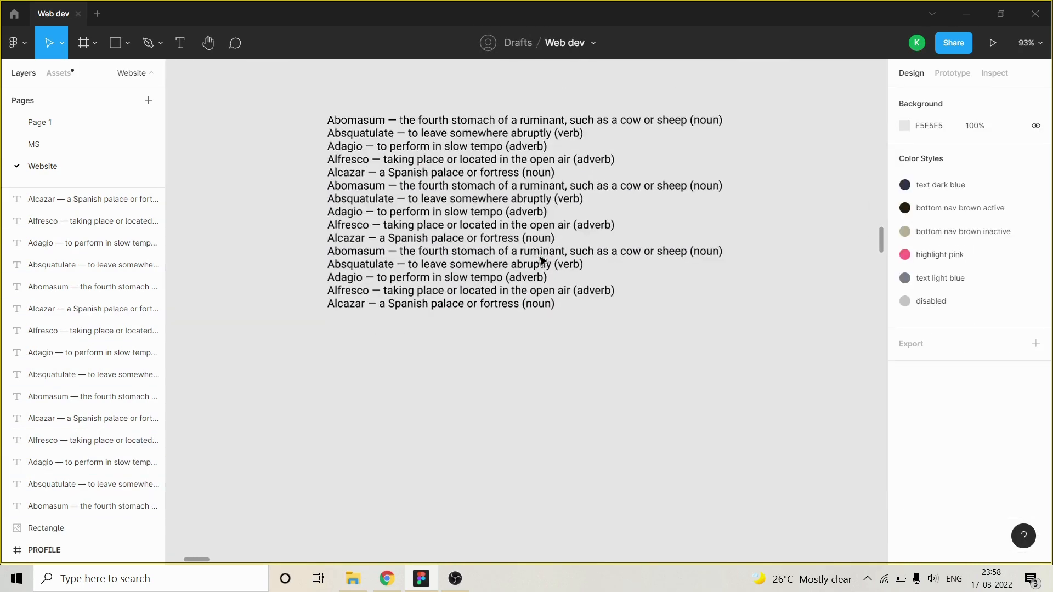
Select all the split text lines and join them into one text layer with TextCutter's Join text.
left_click(565, 42)
left_click(728, 101)
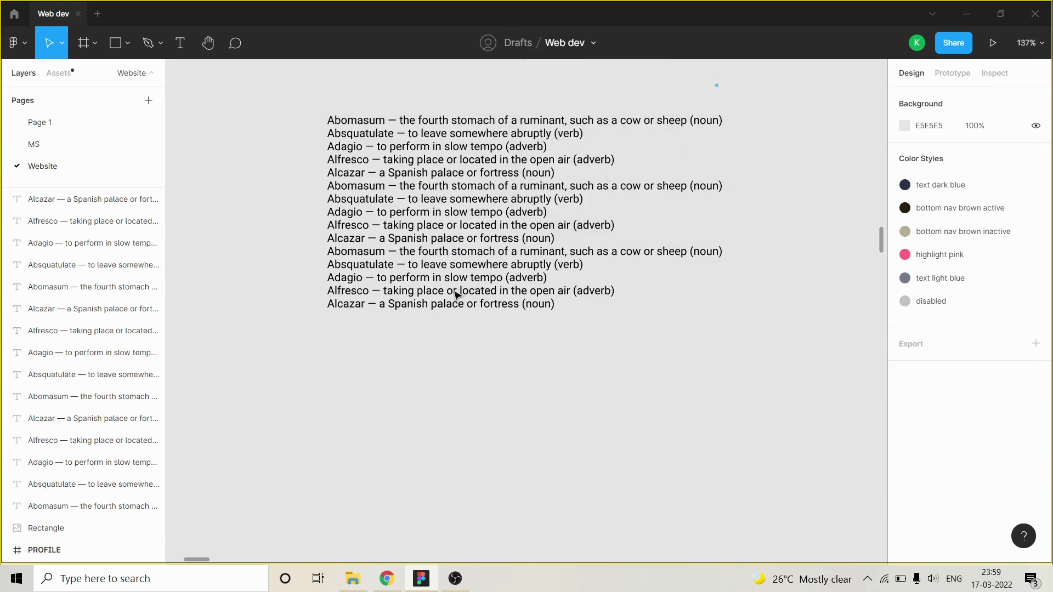
key("ctrl+a")
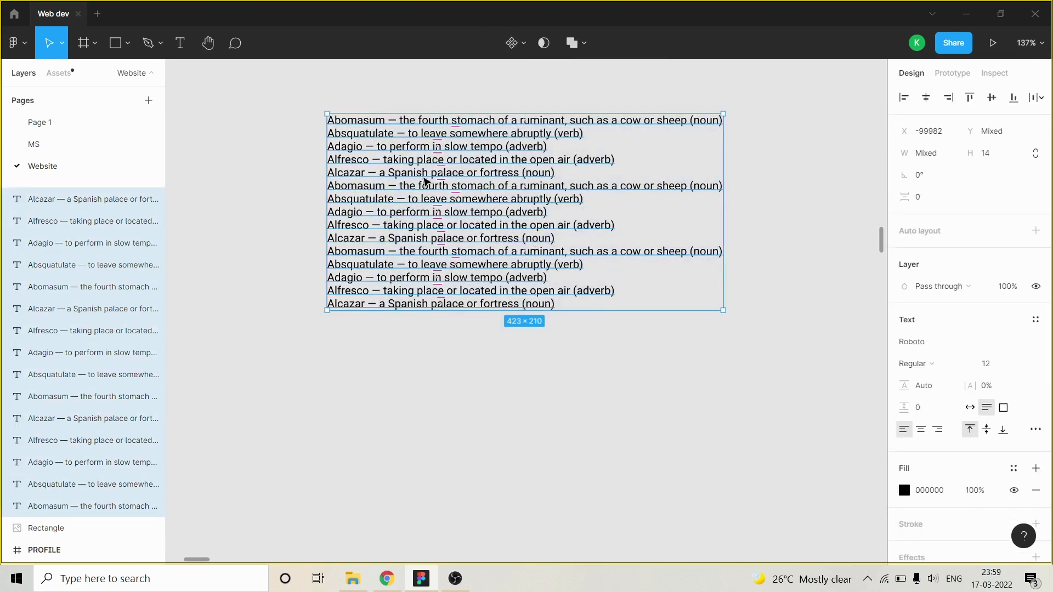
scroll(337, 148, "up", 2)
scroll(266, 229, "down", 3)
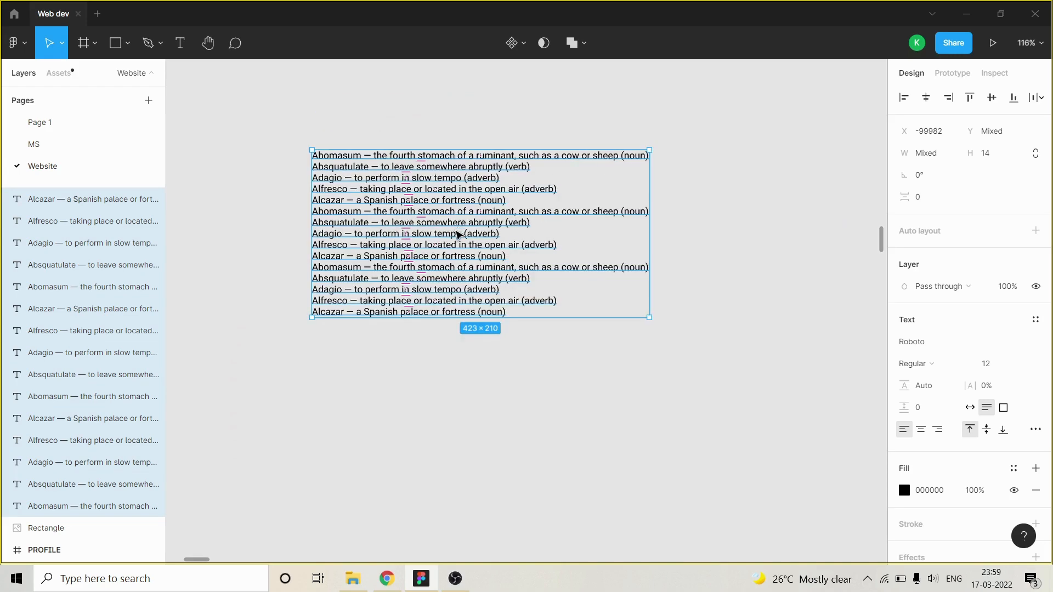
right_click(451, 224)
mouse_move(520, 454)
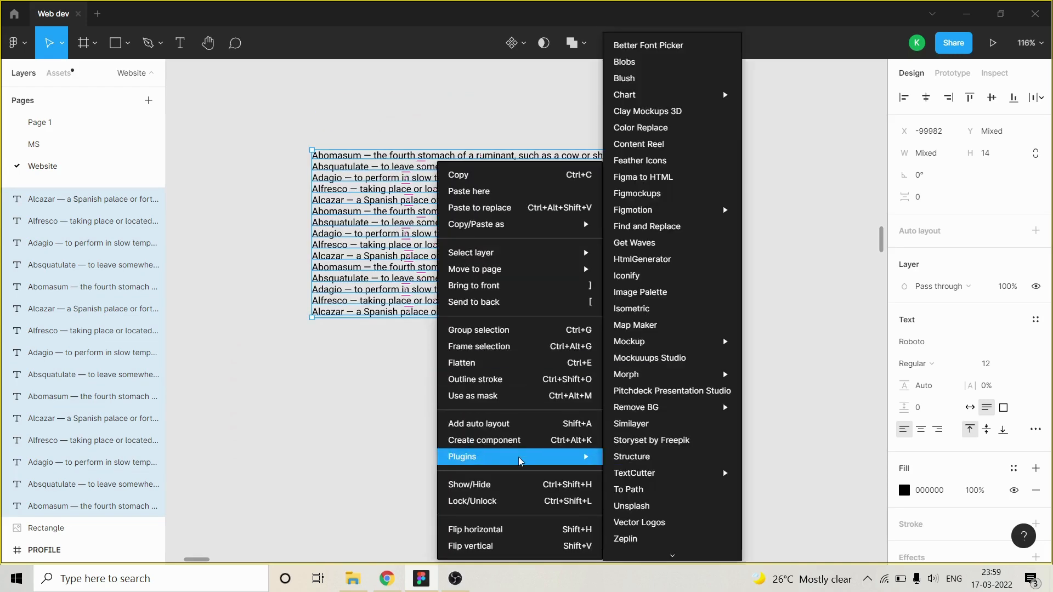
mouse_move(651, 476)
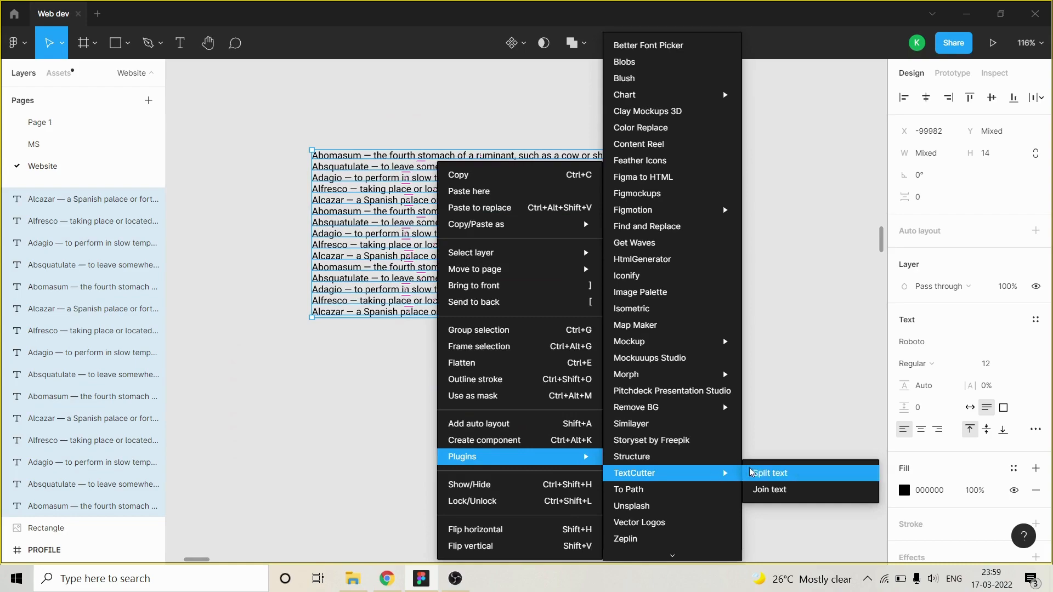
left_click(769, 489)
scroll(377, 171, "up", 1)
scroll(582, 192, "down", 1)
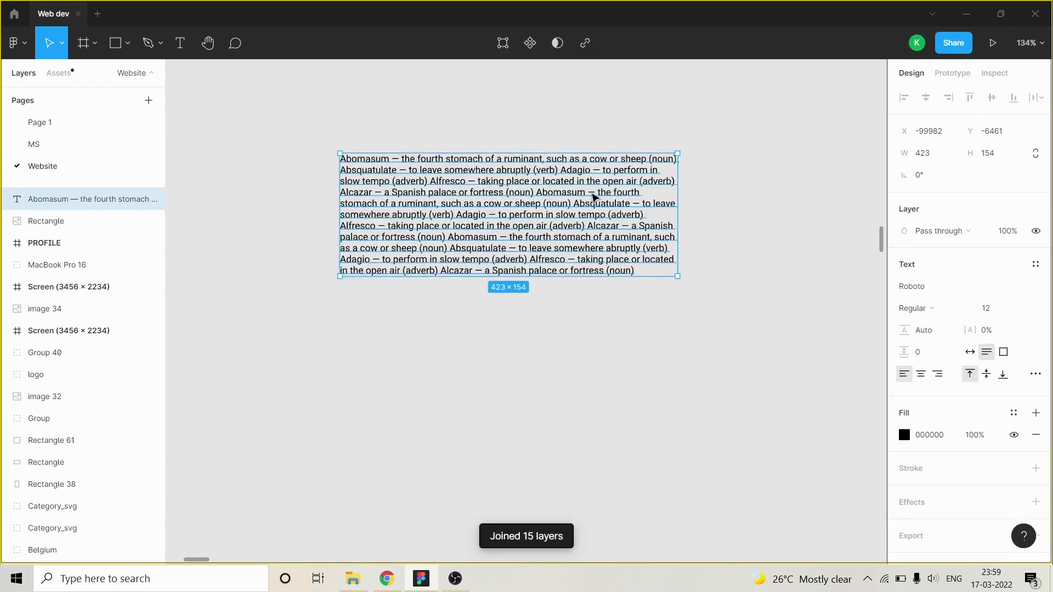
scroll(549, 181, "up", 5)
scroll(516, 170, "down", 5)
scroll(417, 170, "up", 5)
scroll(464, 184, "down", 2)
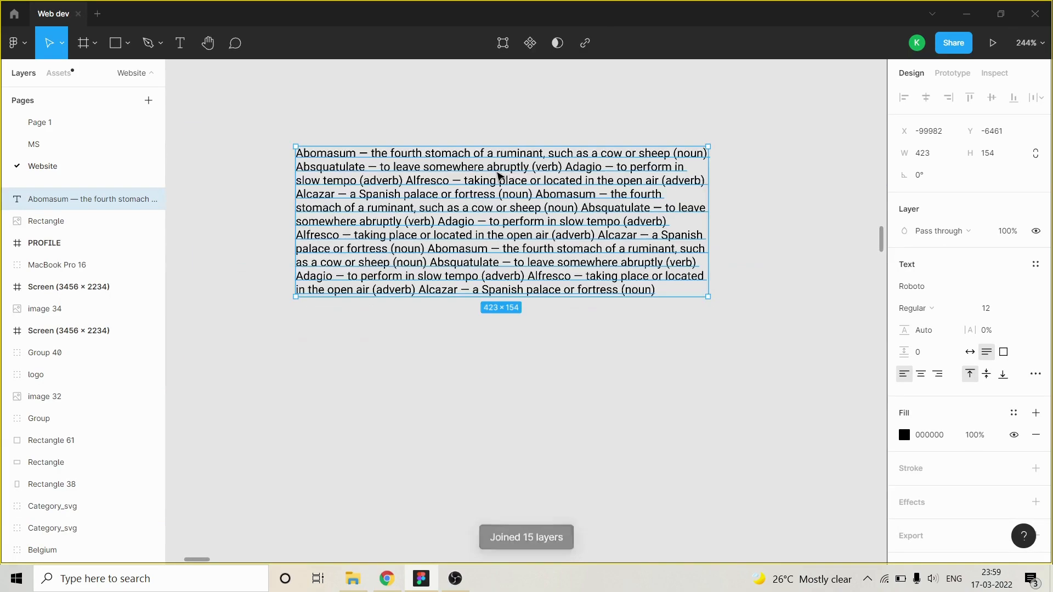
left_click(416, 117)
scroll(482, 186, "down", 3)
scroll(428, 164, "down", 3)
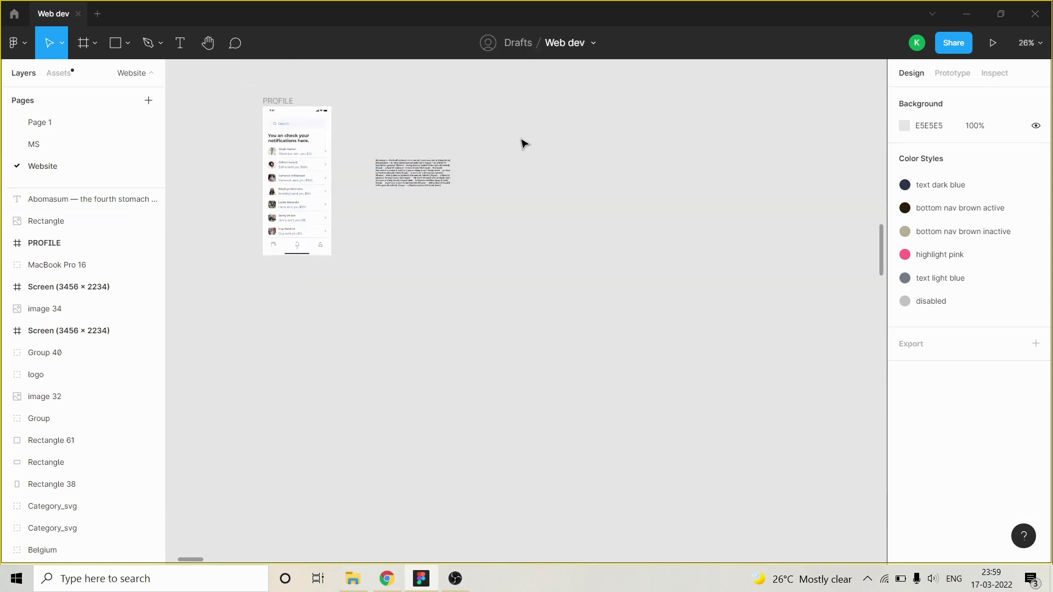
scroll(524, 143, "up", 2)
scroll(493, 155, "down", 2)
scroll(520, 183, "up", 1)
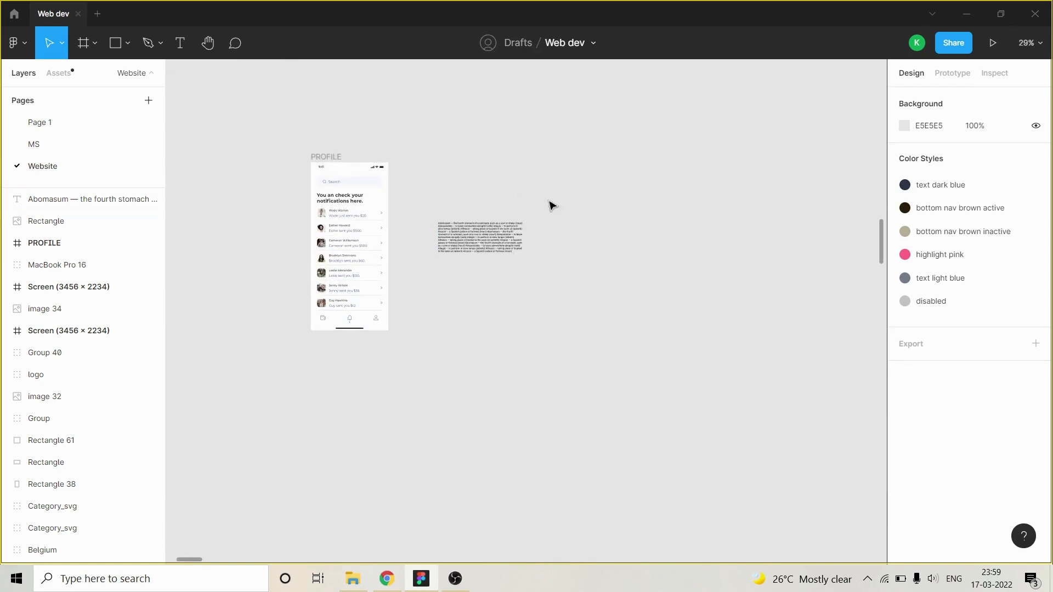
Run the Iconify plugin with nothing selected and move its window so the canvas beside the text block stays visible.
scroll(505, 205, "up", 4)
right_click(497, 237)
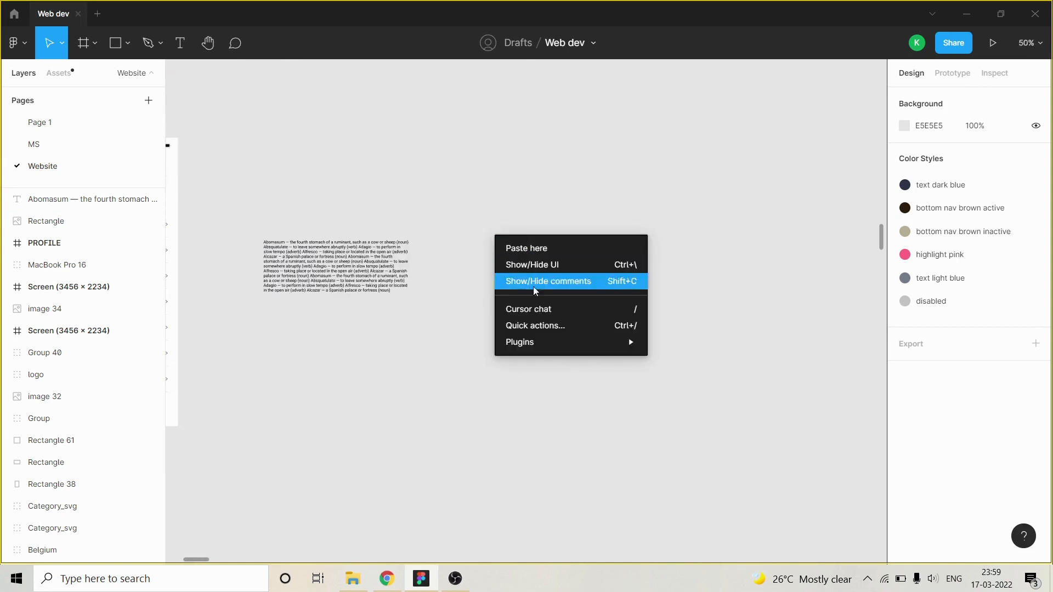
left_click(543, 173)
right_click(497, 184)
mouse_move(543, 299)
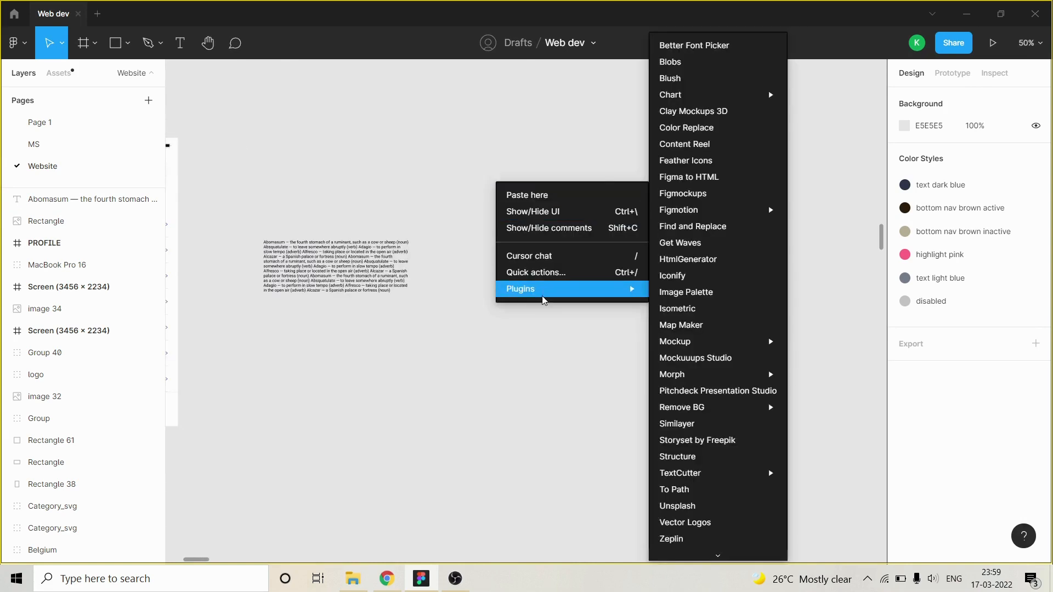
left_click(696, 278)
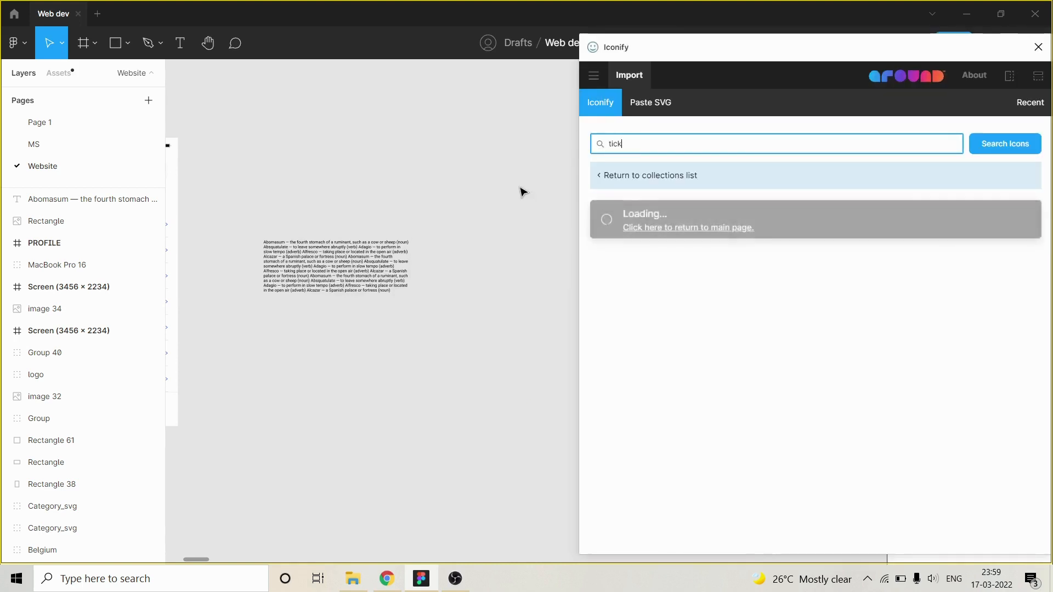
left_click_drag(699, 46, 620, 30)
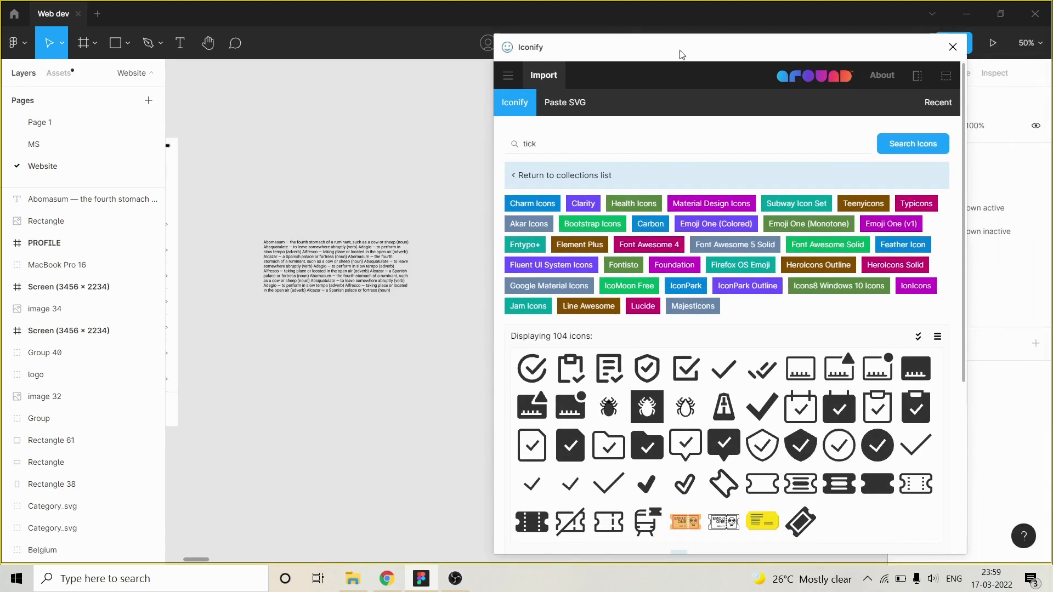
left_click_drag(682, 53, 715, 33)
Browse Iconify's tick icons and search the icon sets for "check".
scroll(306, 253, "down", 3)
scroll(305, 253, "down", 5)
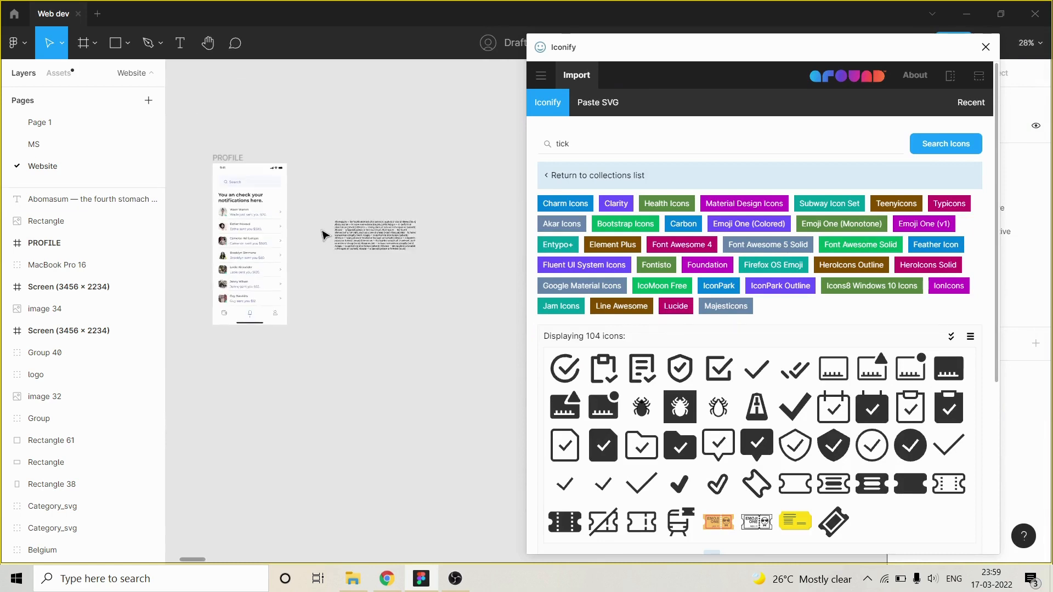
scroll(427, 194, "up", 5)
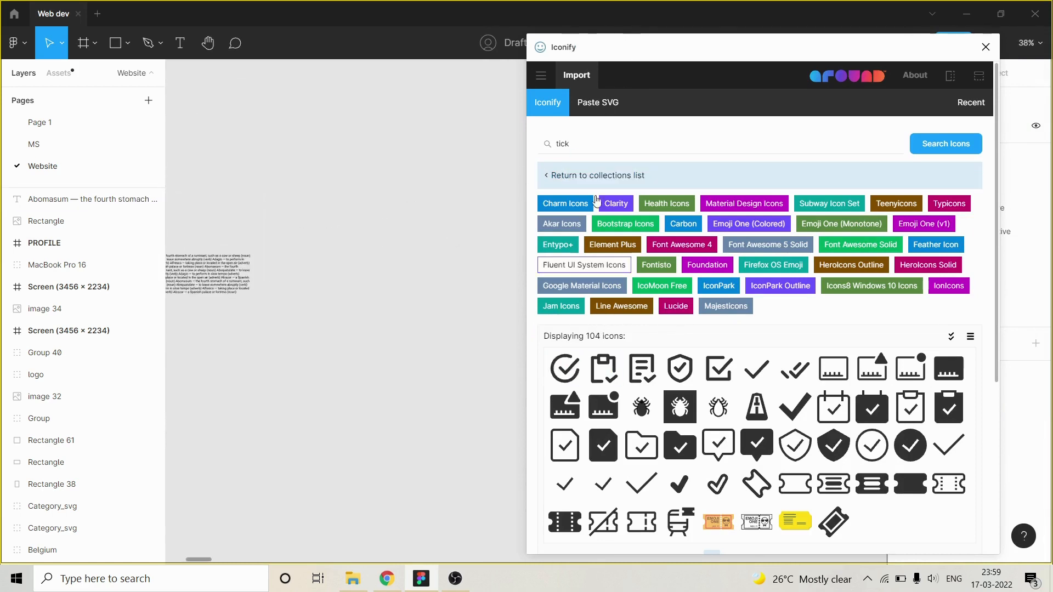
scroll(656, 269, "down", 1)
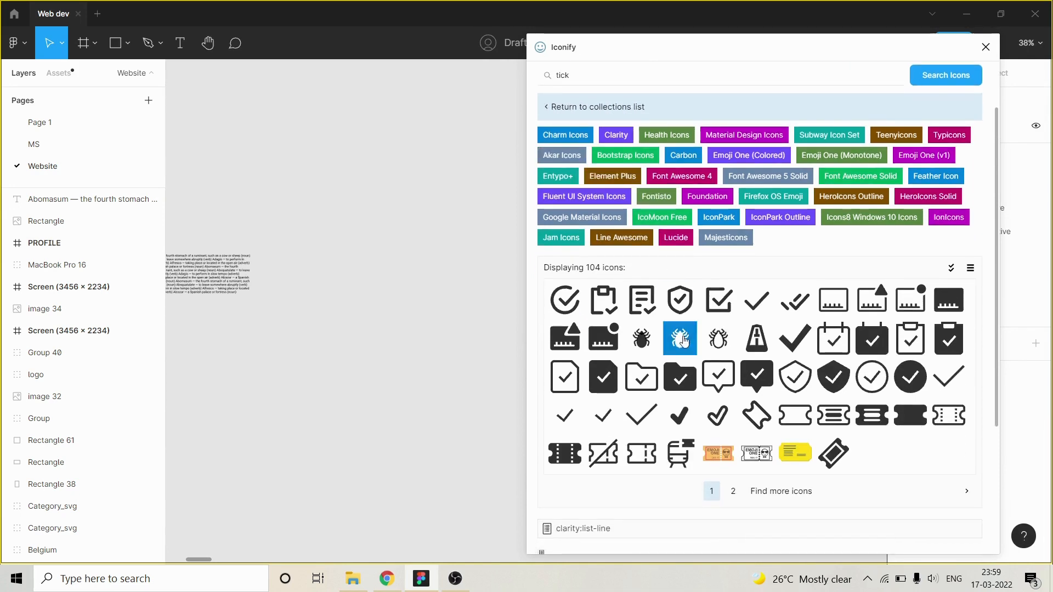
scroll(598, 161, "up", 1)
left_click(600, 142)
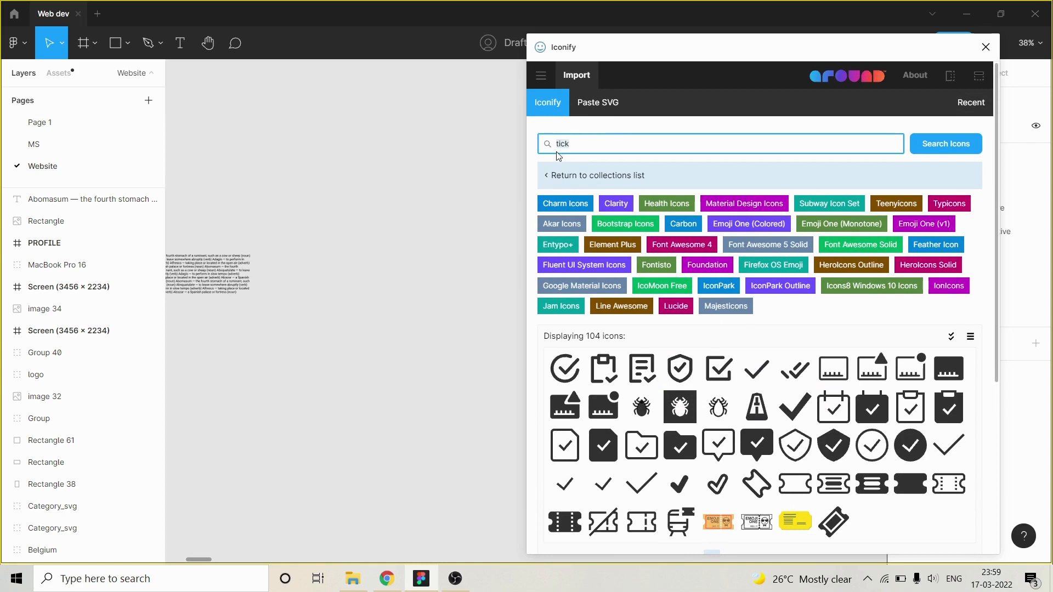
type("check")
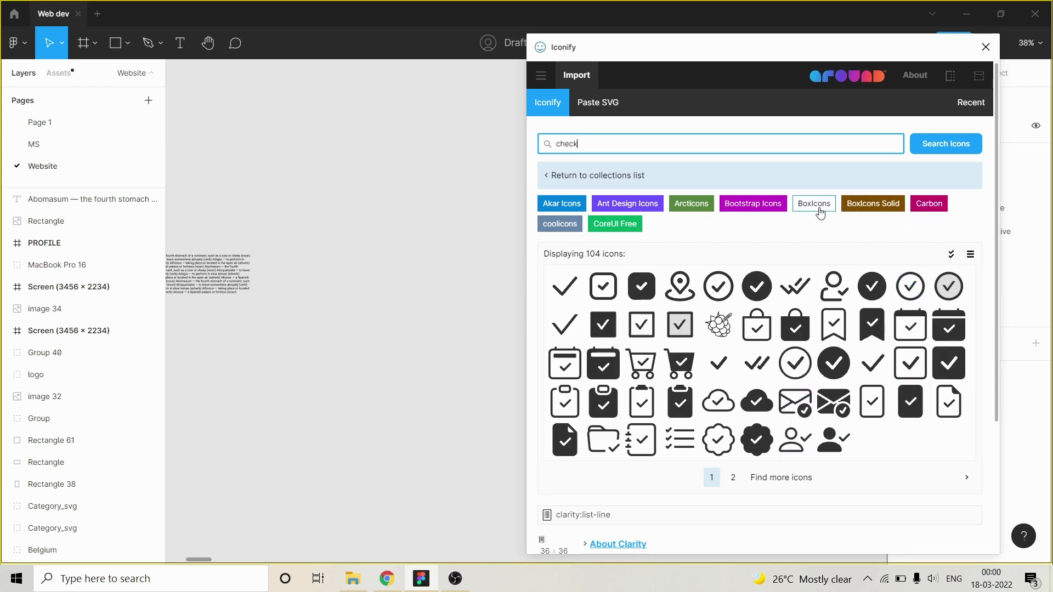
Replace the Iconify search term with "profile" and open the Material Design Light collection.
double_click(592, 145)
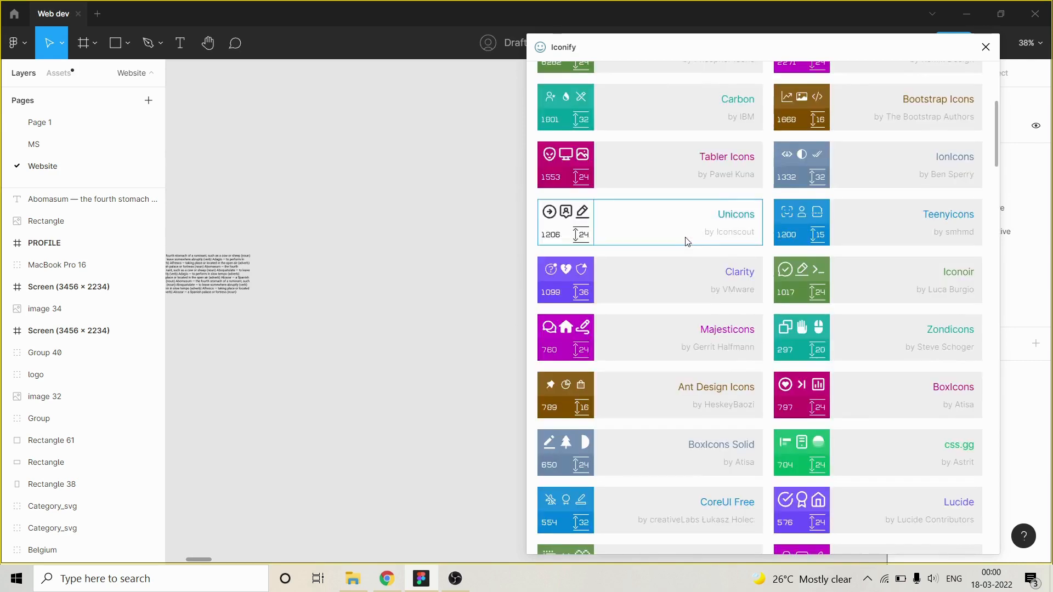
scroll(686, 241, "down", 10)
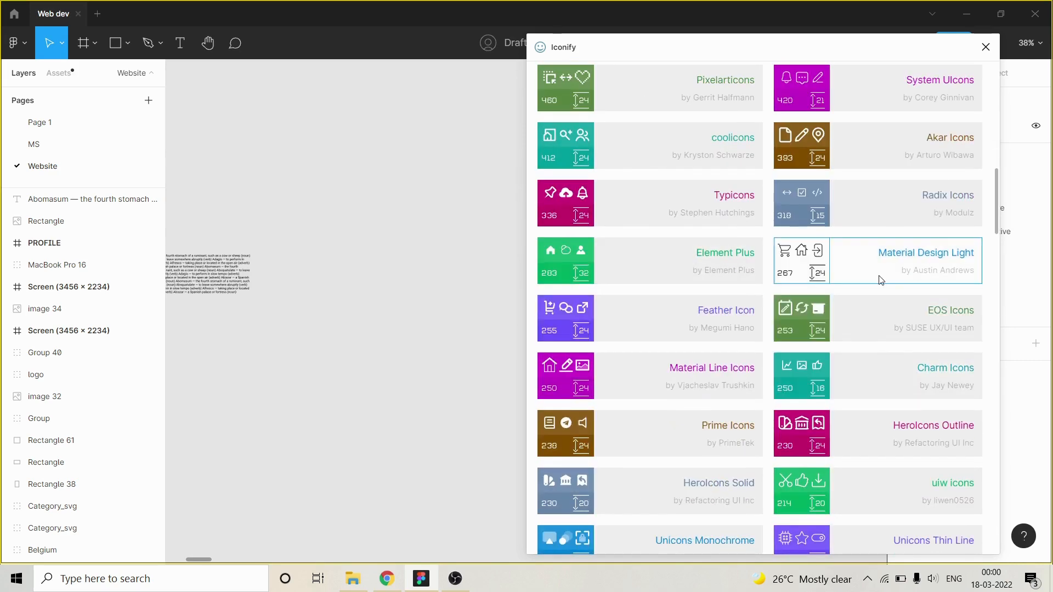
scroll(740, 254, "up", 15)
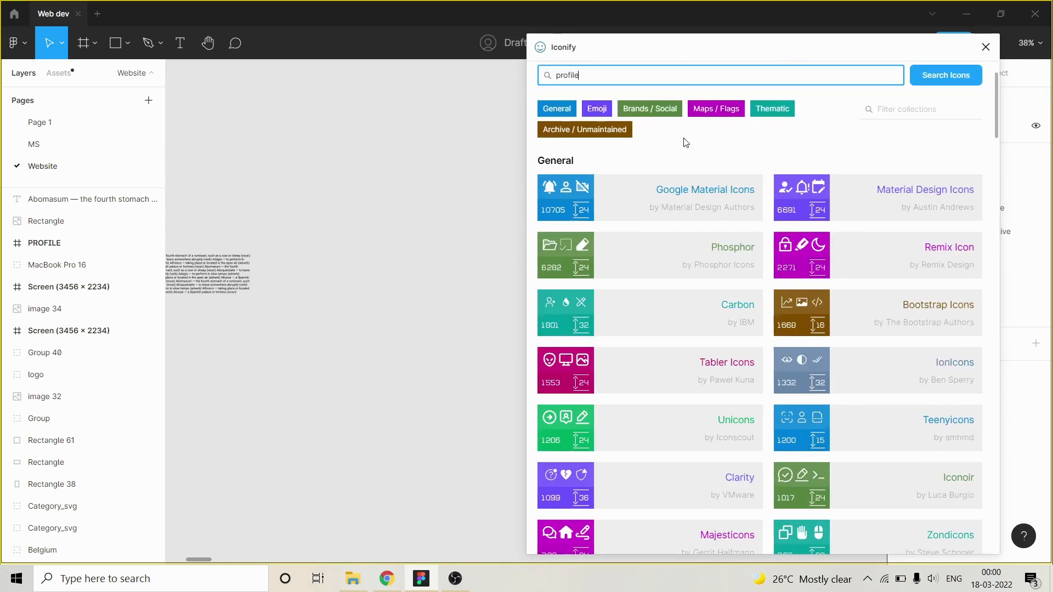
scroll(766, 244, "down", 12)
scroll(903, 247, "up", 3)
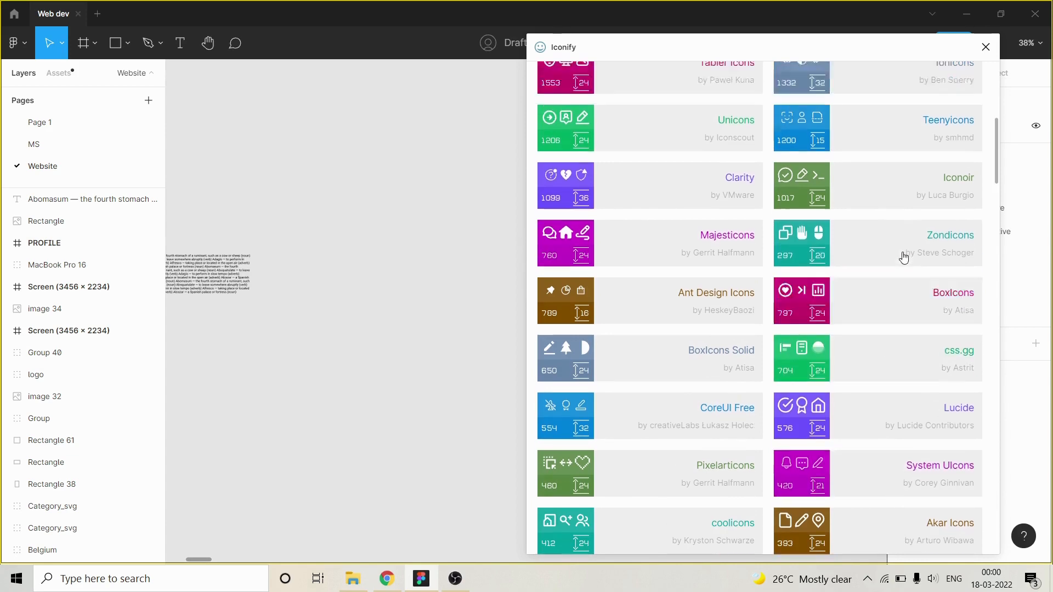
scroll(903, 227, "up", 4)
scroll(910, 258, "down", 12)
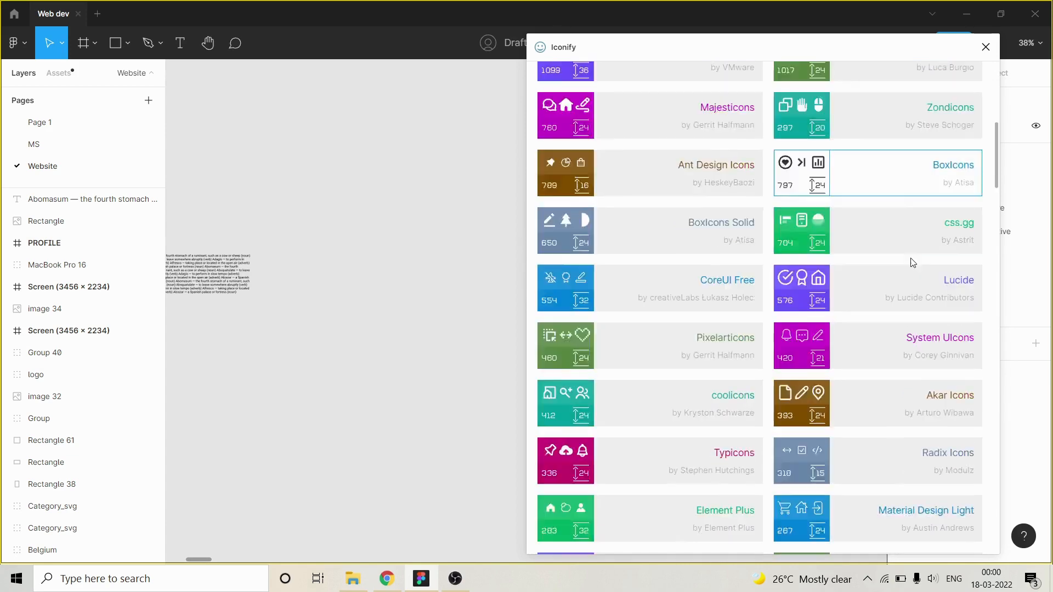
left_click(897, 255)
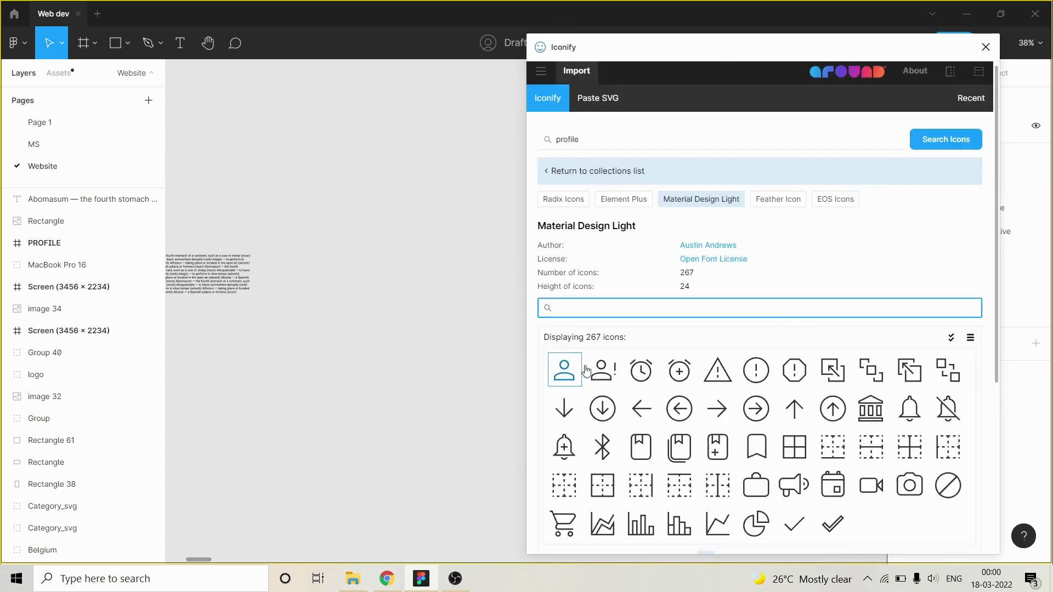
Select the account icon in Material Design Light and set its color to the document pink #ff6584.
scroll(734, 357, "down", 1)
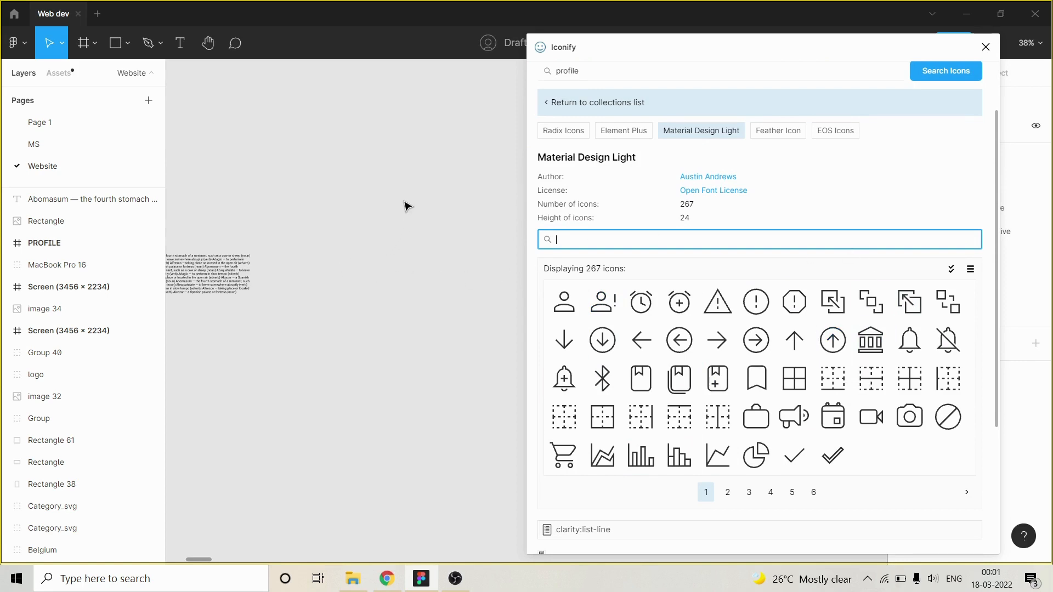
left_click(566, 310)
scroll(565, 310, "down", 3)
left_click(646, 441)
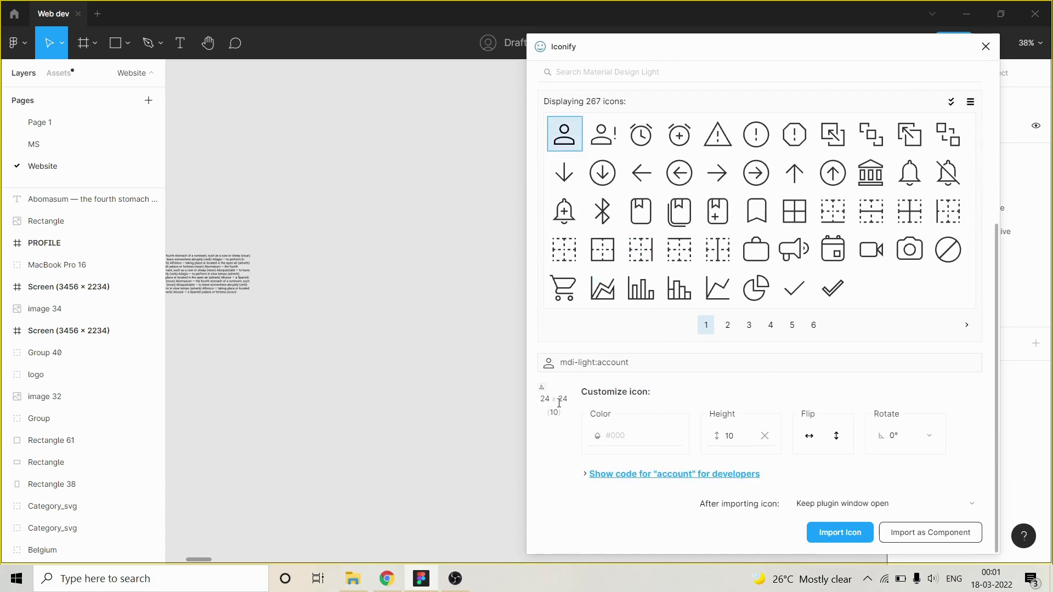
mouse_move(634, 432)
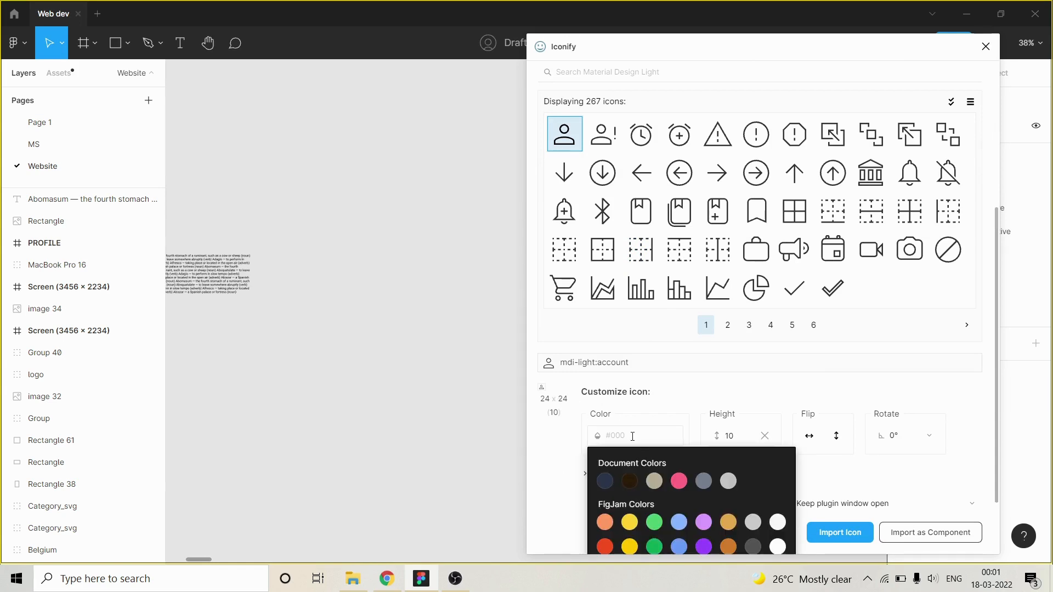
left_click(678, 480)
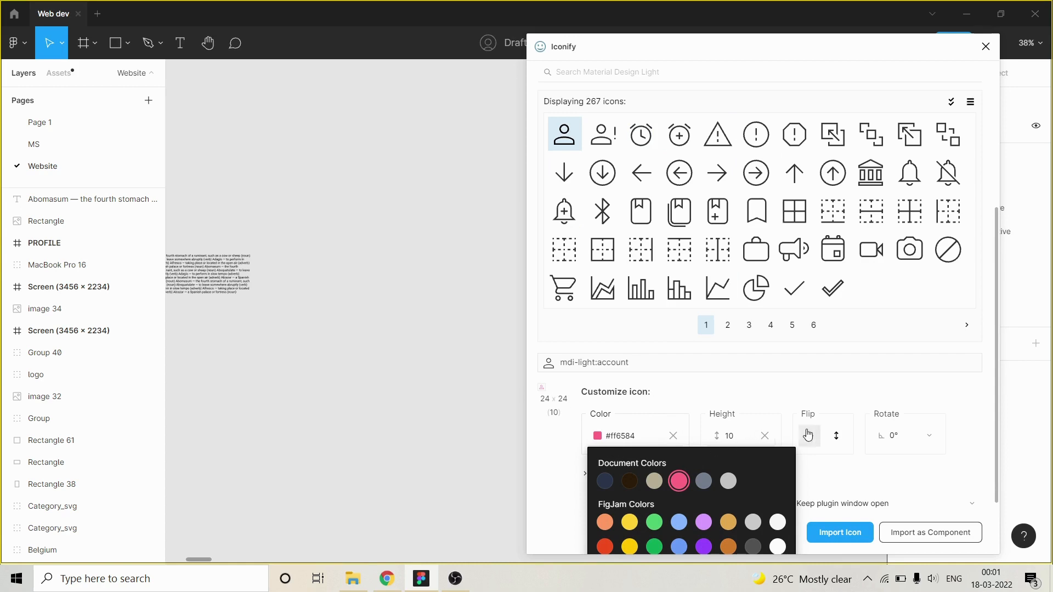
left_click(783, 394)
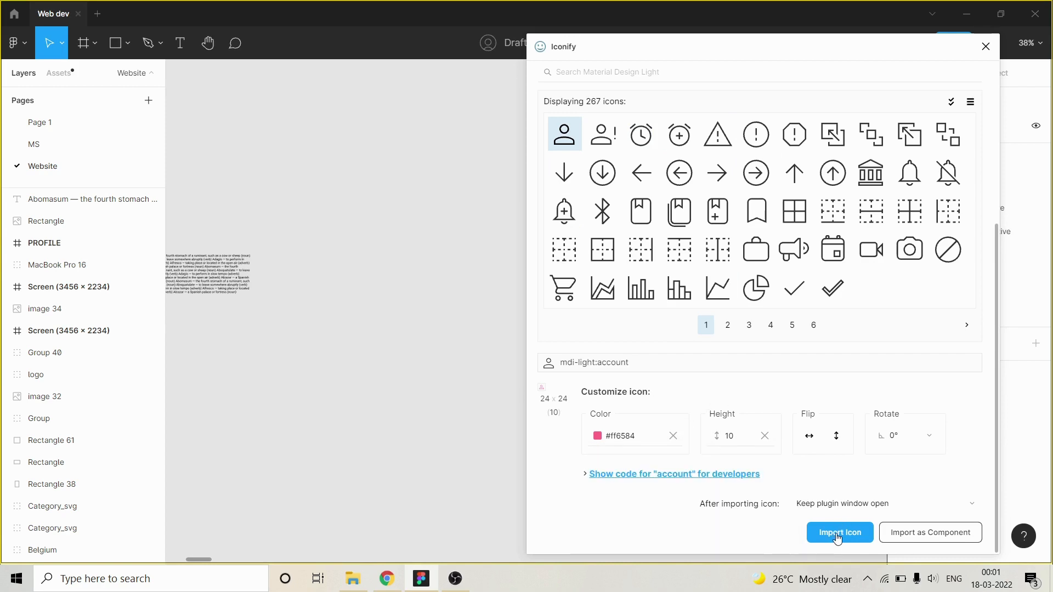
Import the mdi-light:account icon onto the empty canvas beyond the text block and close Iconify.
left_click_drag(570, 137, 430, 197)
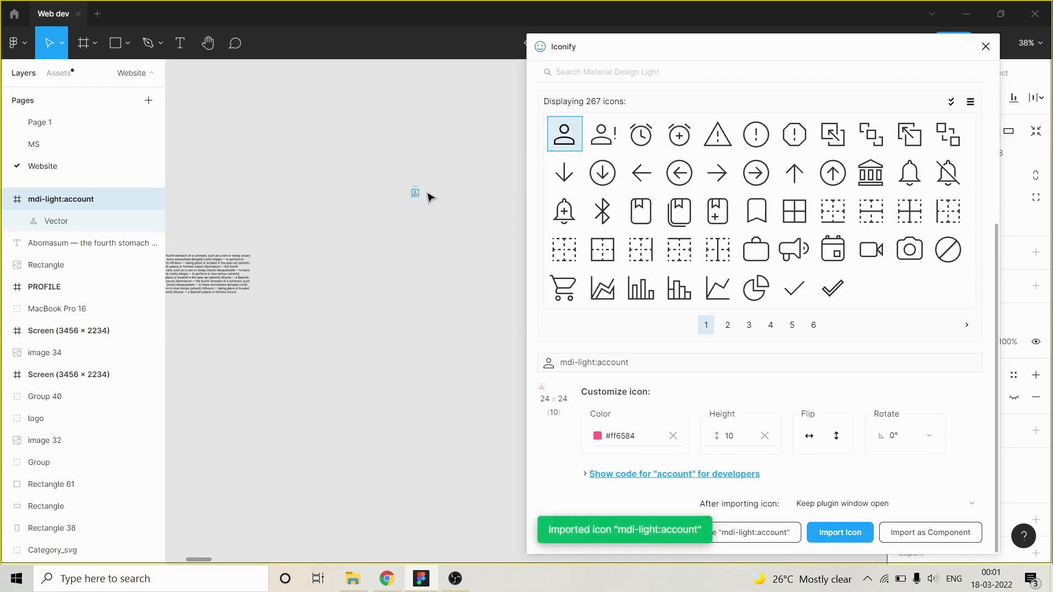
left_click(428, 190)
left_click(985, 47)
scroll(419, 201, "up", 5)
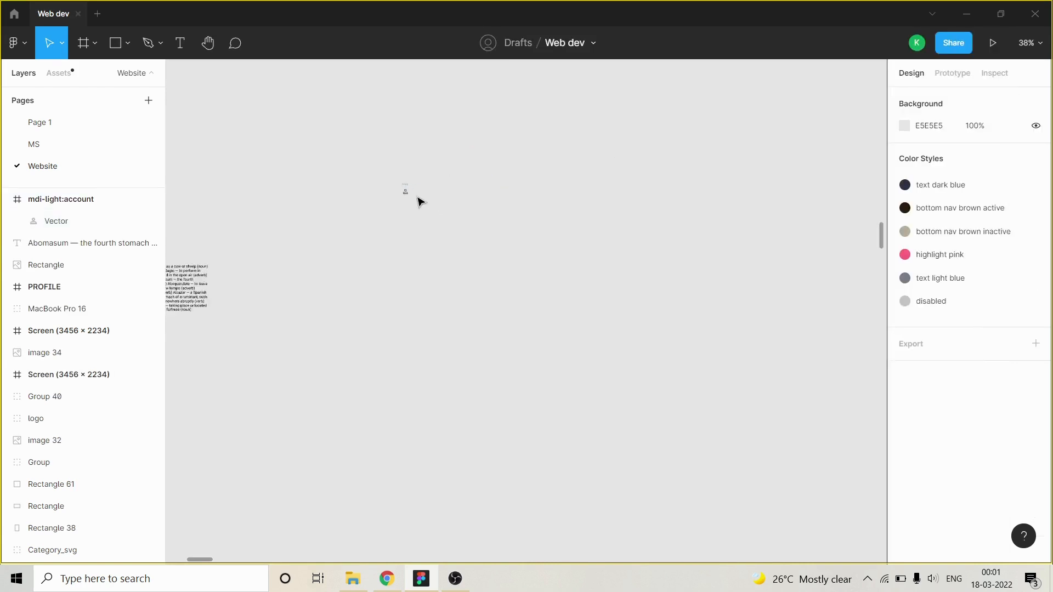
scroll(624, 289, "up", 5)
scroll(354, 209, "up", 5)
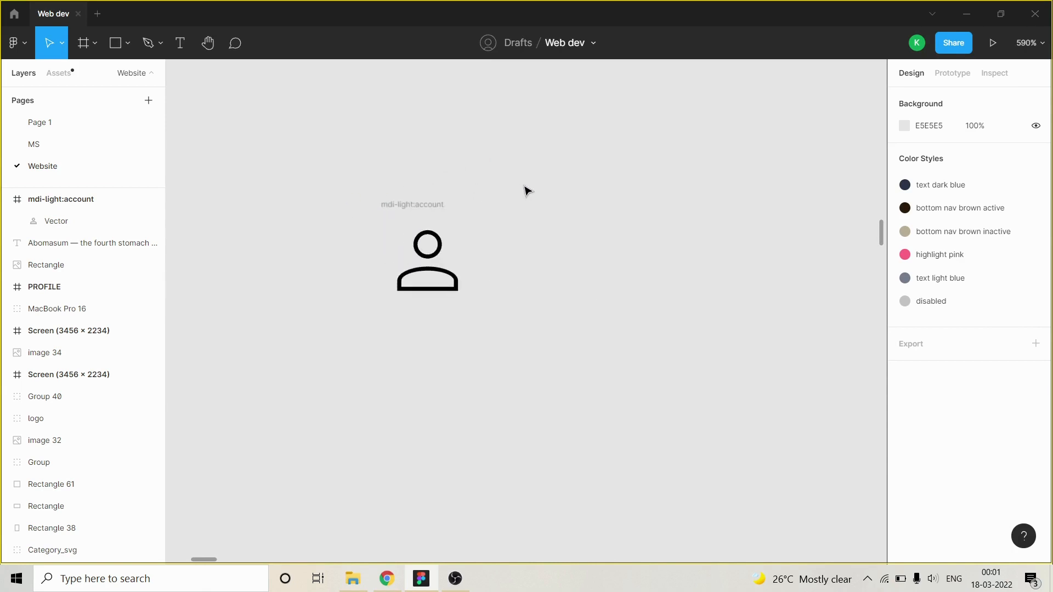
scroll(524, 185, "down", 4)
scroll(600, 228, "down", 8)
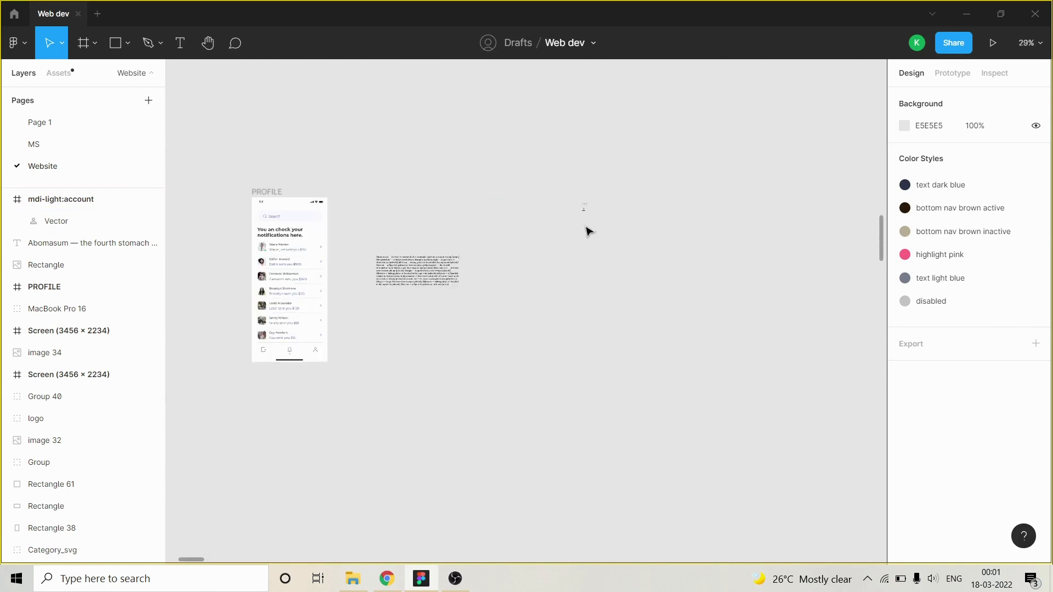
scroll(611, 238, "down", 3)
scroll(369, 238, "up", 3)
scroll(712, 264, "up", 2)
scroll(532, 232, "down", 3)
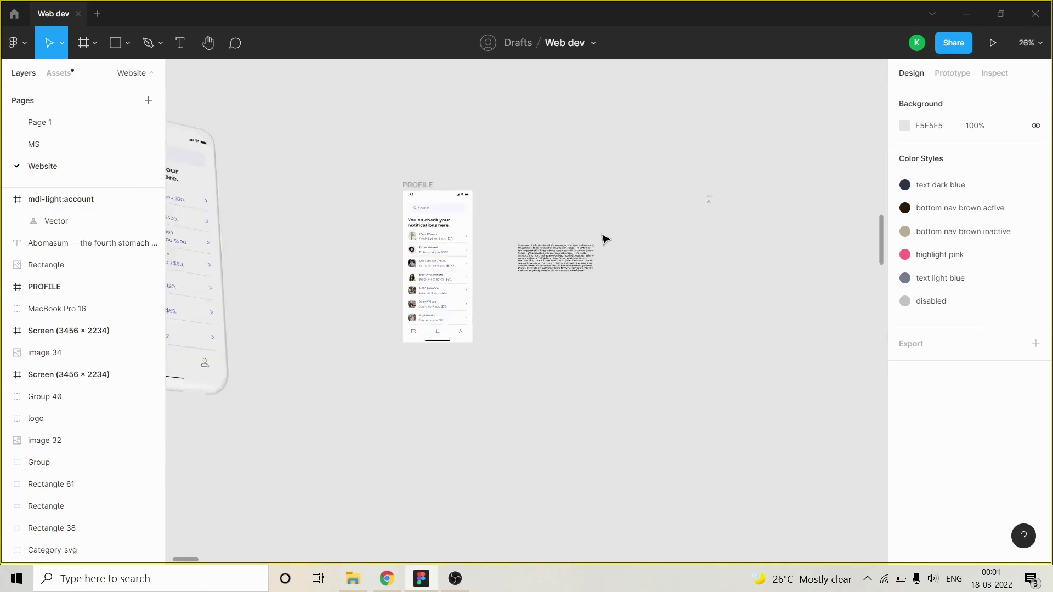
scroll(625, 237, "up", 3)
scroll(674, 212, "down", 2)
scroll(630, 221, "up", 1)
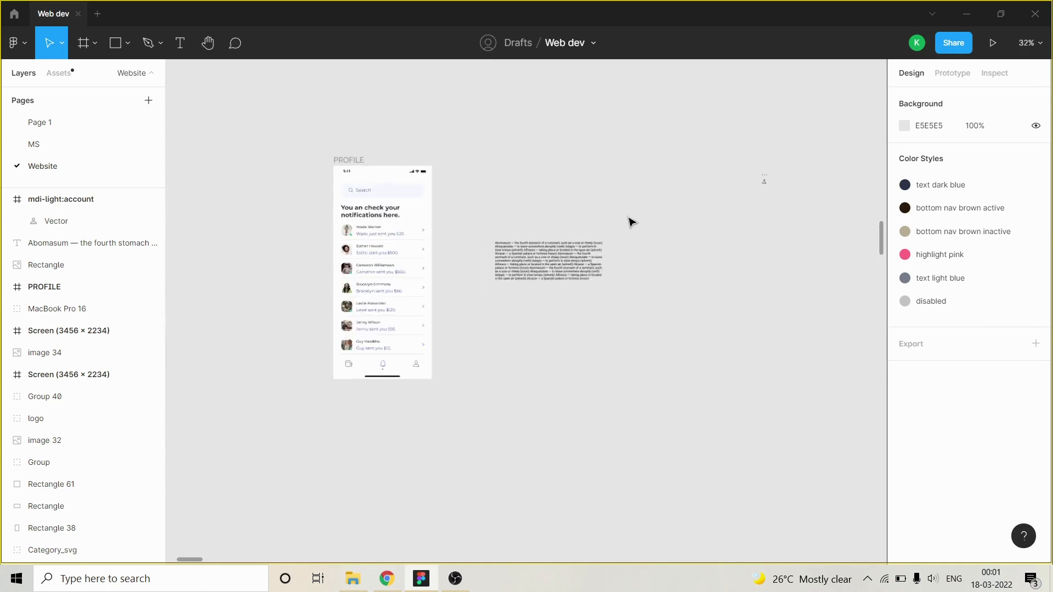